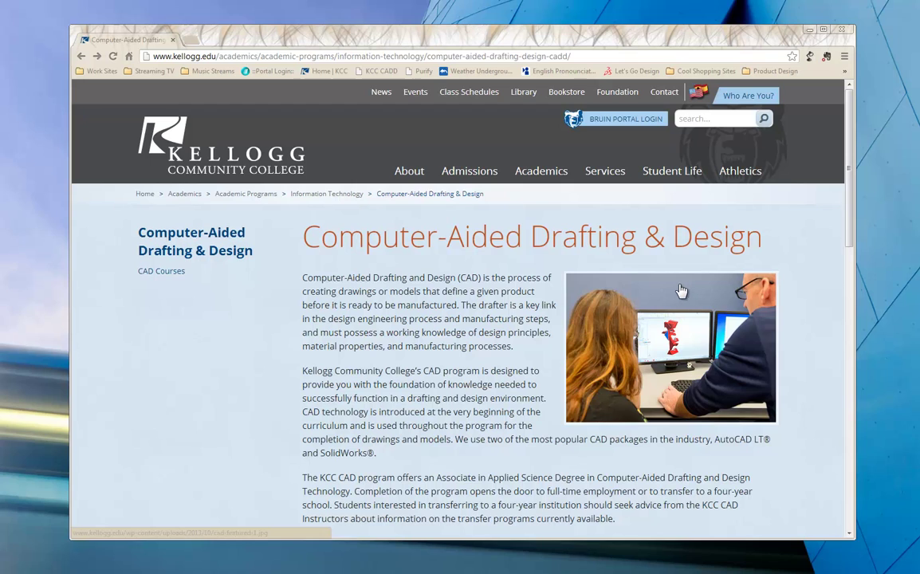
# Open Explorer and create a new folder named 'AutoCAD Data' on the WINDOWS (C:) drive
pyautogui.moveTo(217, 567)
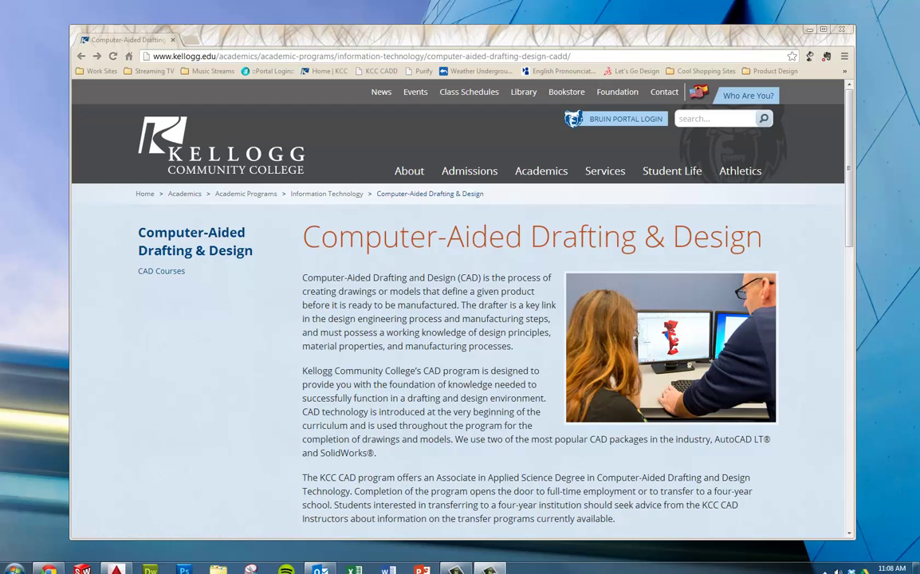
pyautogui.click(219, 566)
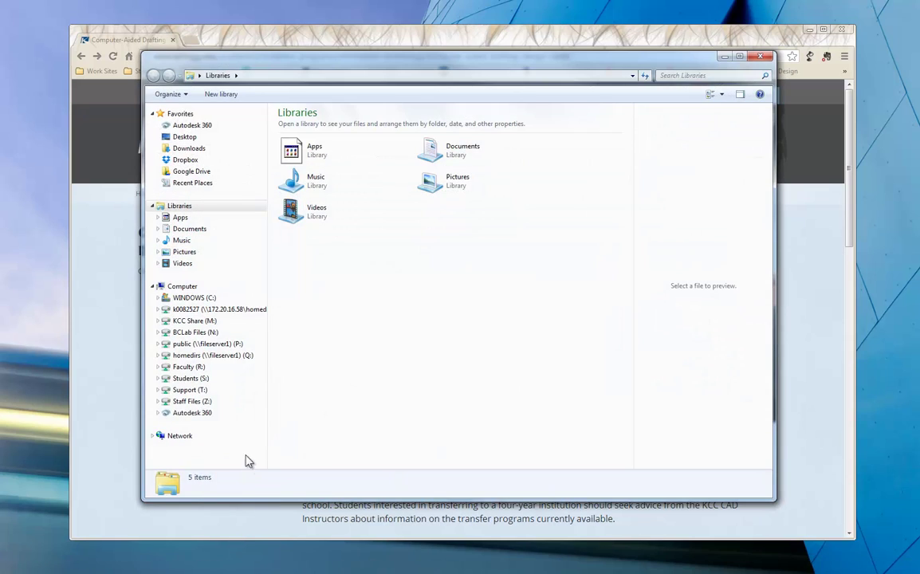
pyautogui.click(205, 299)
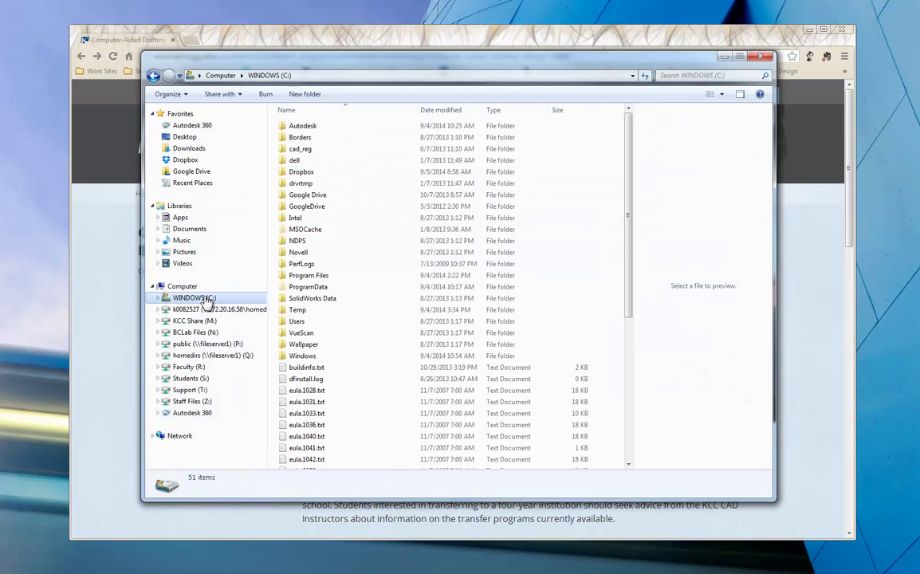
pyautogui.click(299, 97)
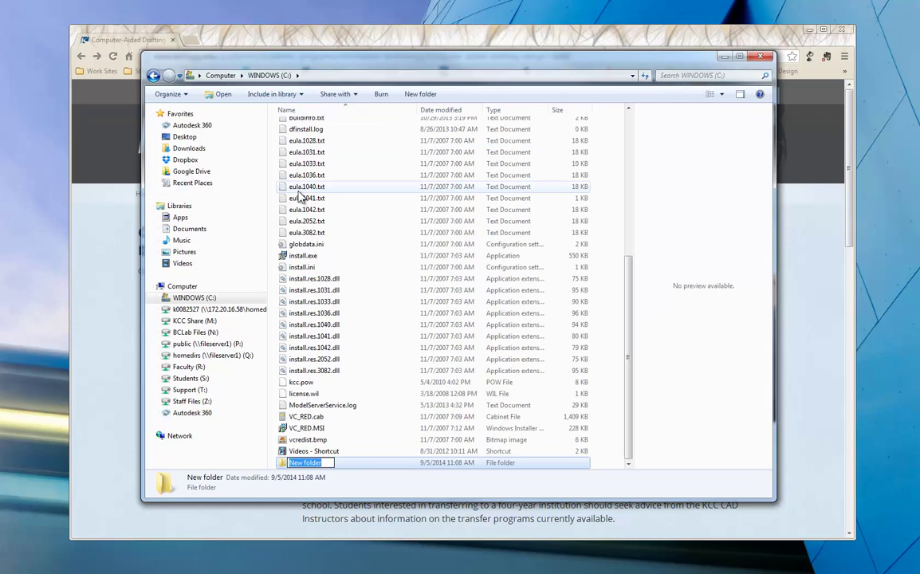
pyautogui.write('AutoCAD')
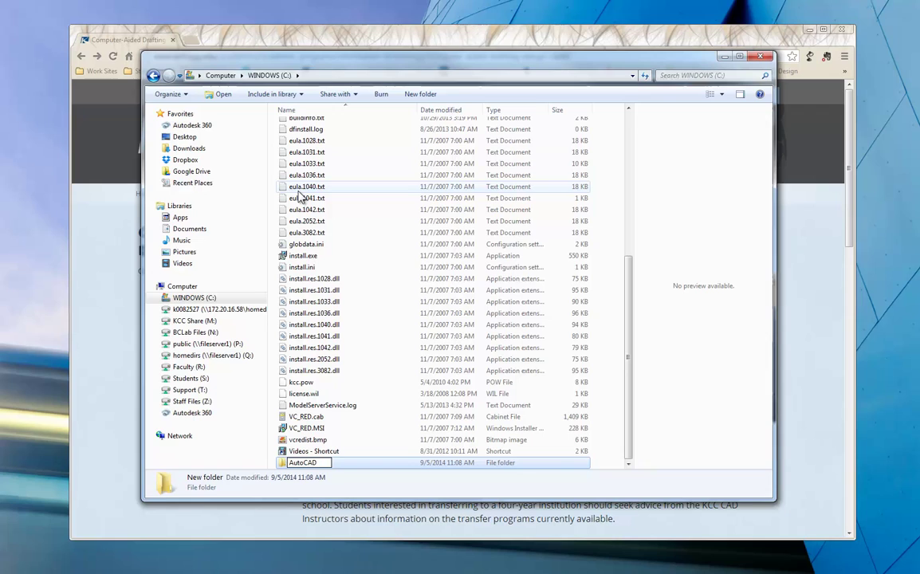
pyautogui.write(' Data')
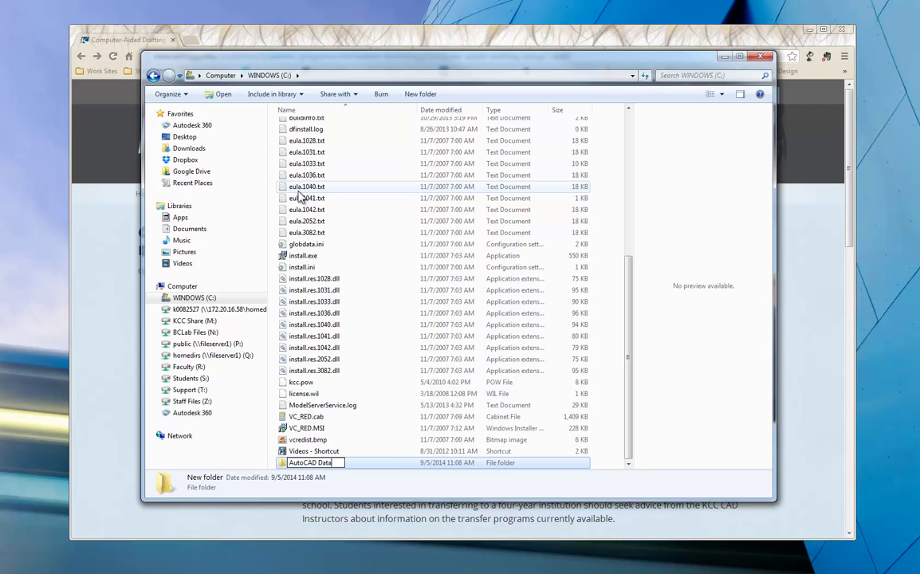
pyautogui.press('Return')
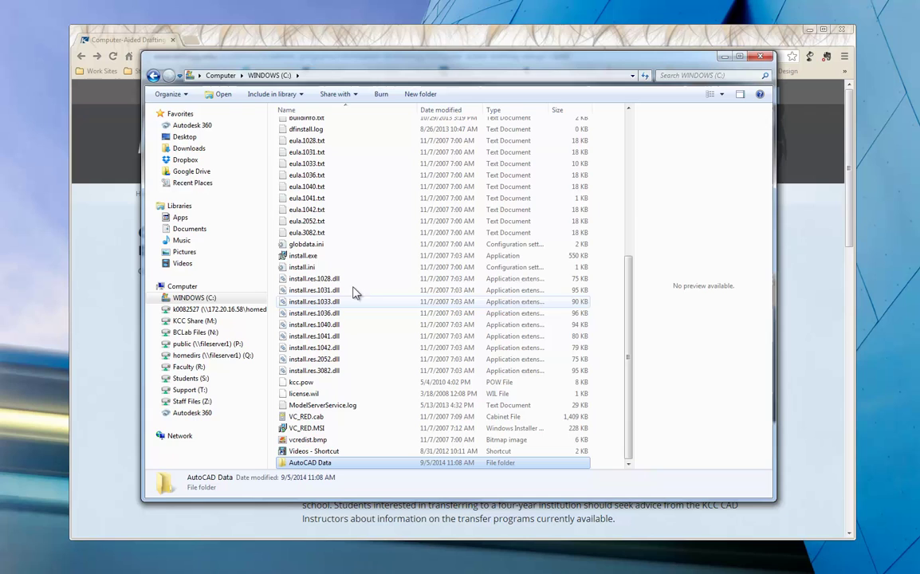
# In Chrome, go to staff.kellogg.edu/cad to load the KCC CAD Lab home page
pyautogui.click(413, 44)
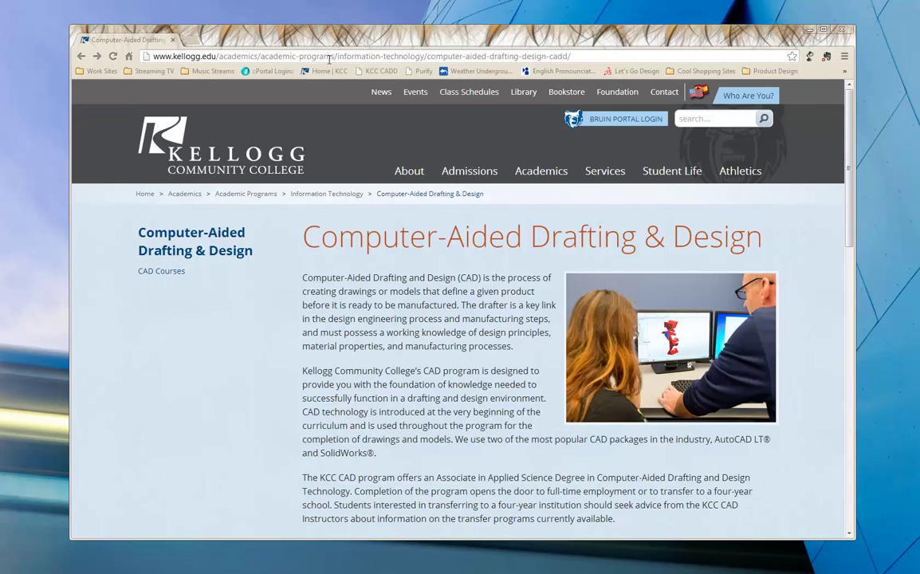
pyautogui.click(612, 55)
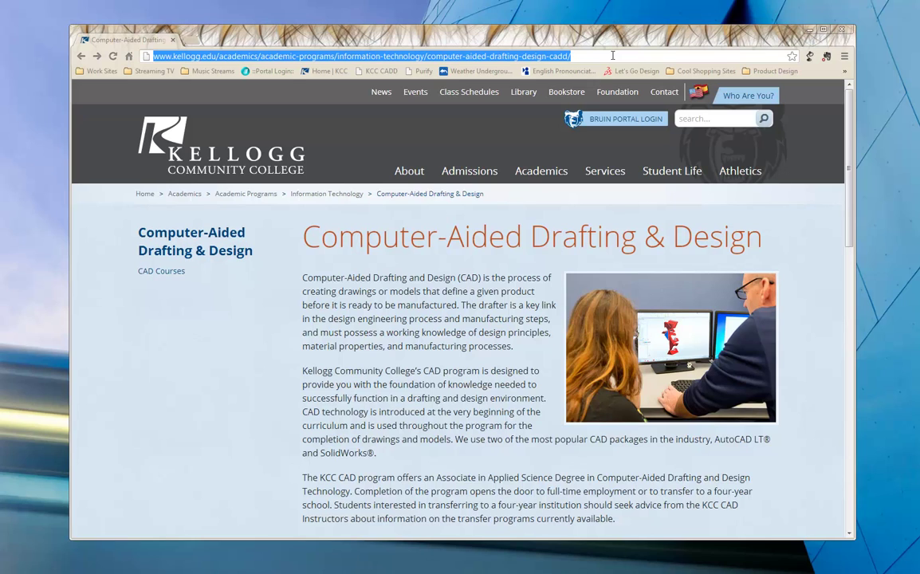
pyautogui.write('staff.')
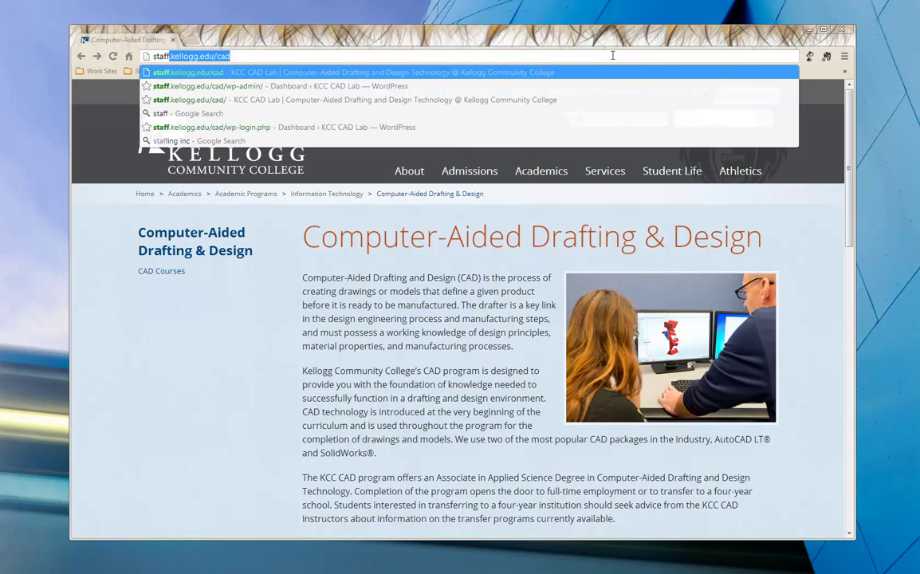
pyautogui.write('kello')
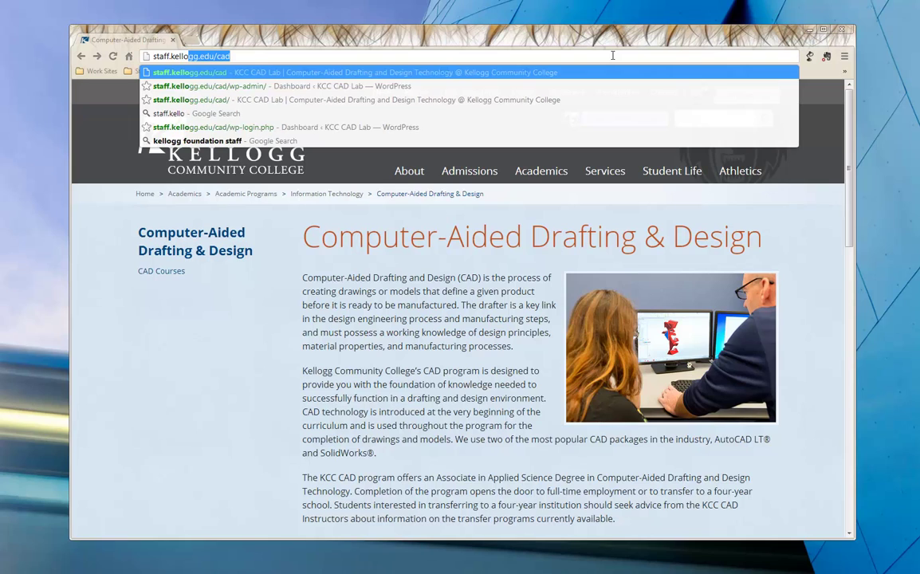
pyautogui.write('gg.edu/cad')
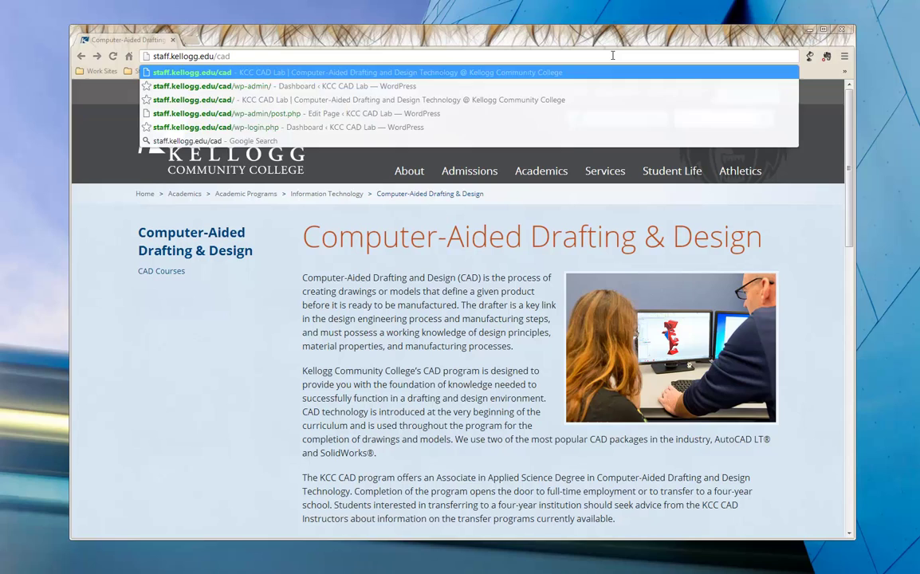
pyautogui.press('Return')
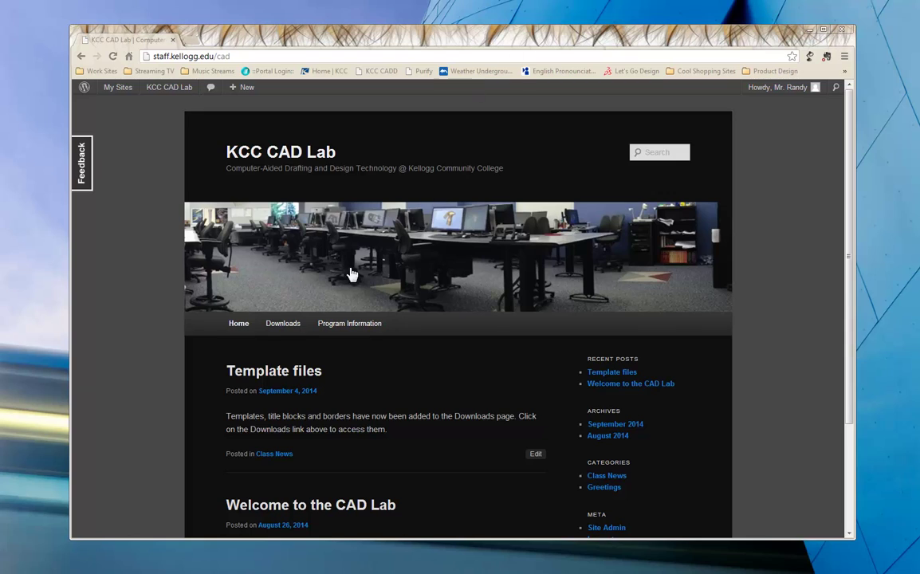
# Save KCC_ACAD_Templates_2014.zip and KCC_ACAD_Borders.zip from the Downloads page into C:\AutoCAD Data
pyautogui.click(288, 328)
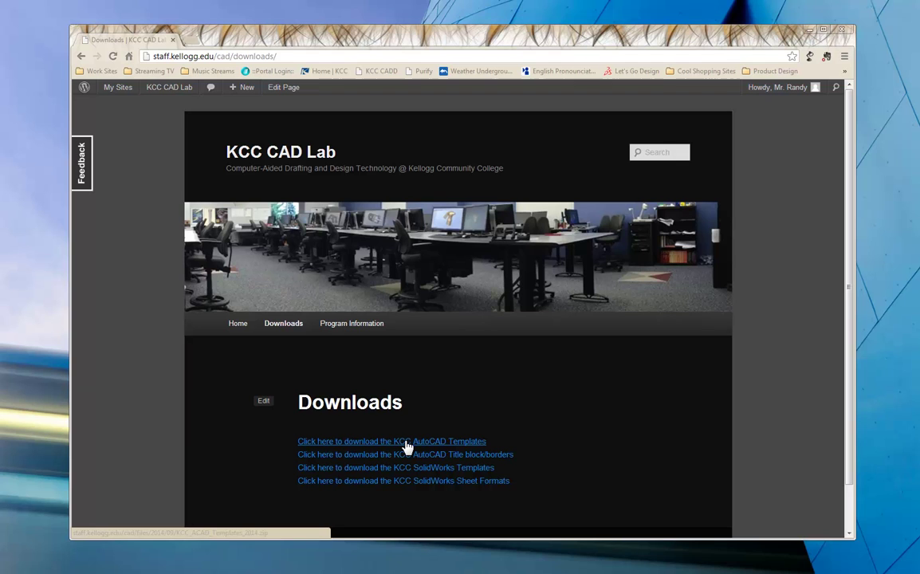
pyautogui.click(406, 444)
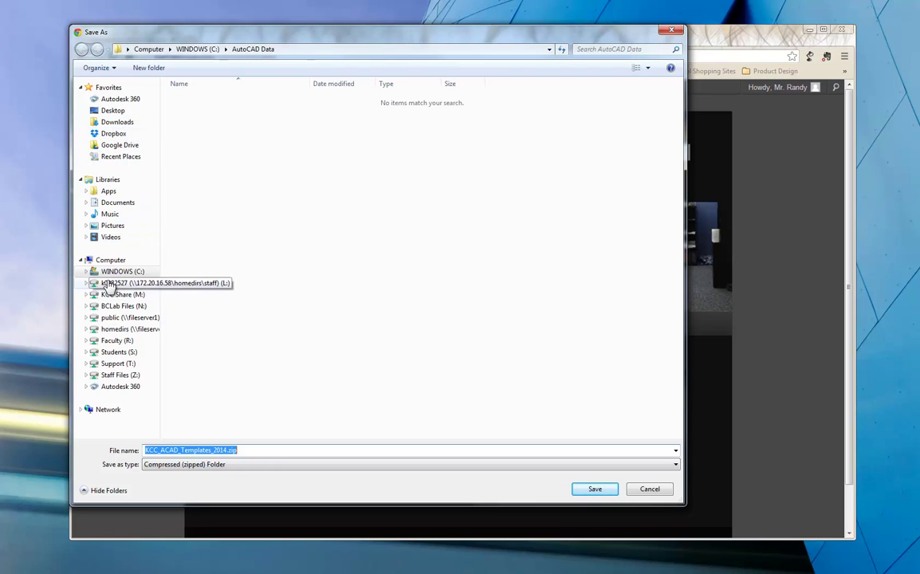
pyautogui.click(109, 272)
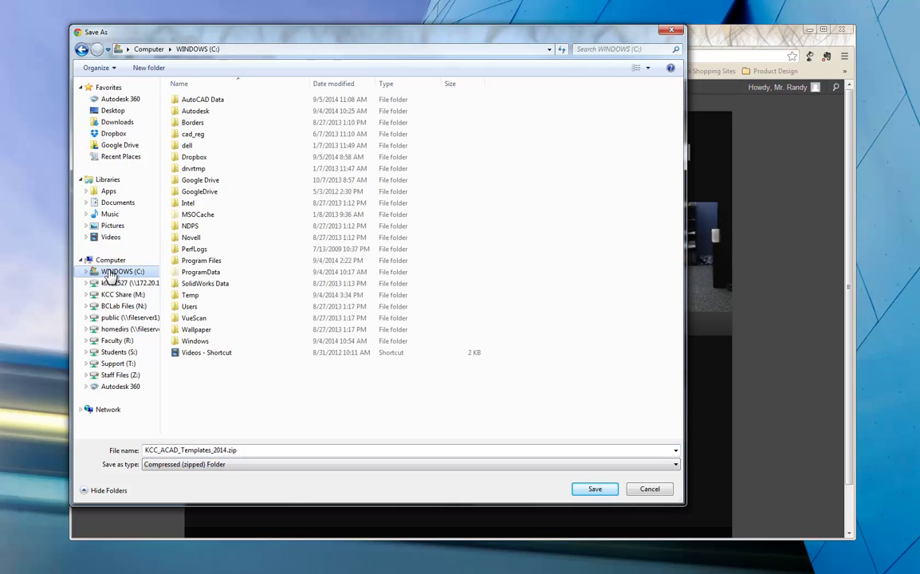
pyautogui.doubleClick(203, 103)
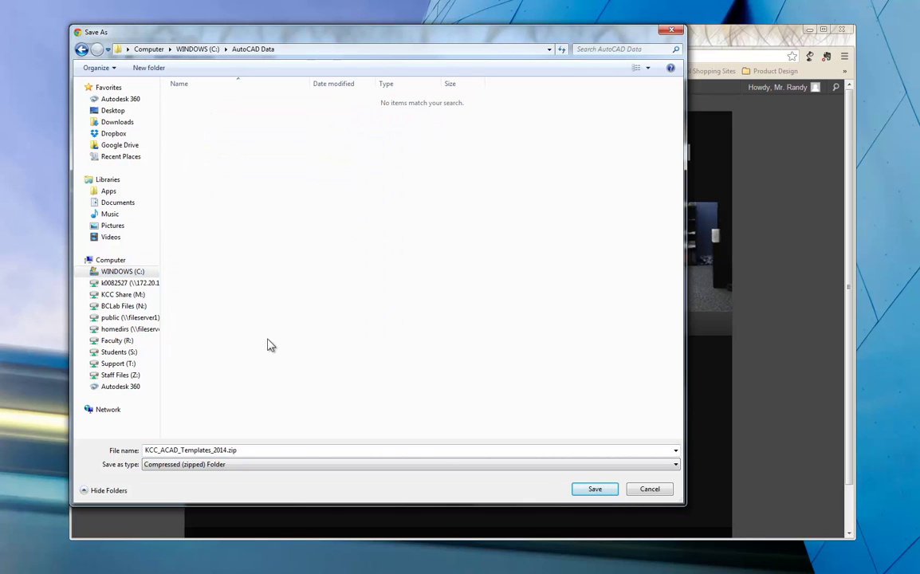
pyautogui.click(607, 491)
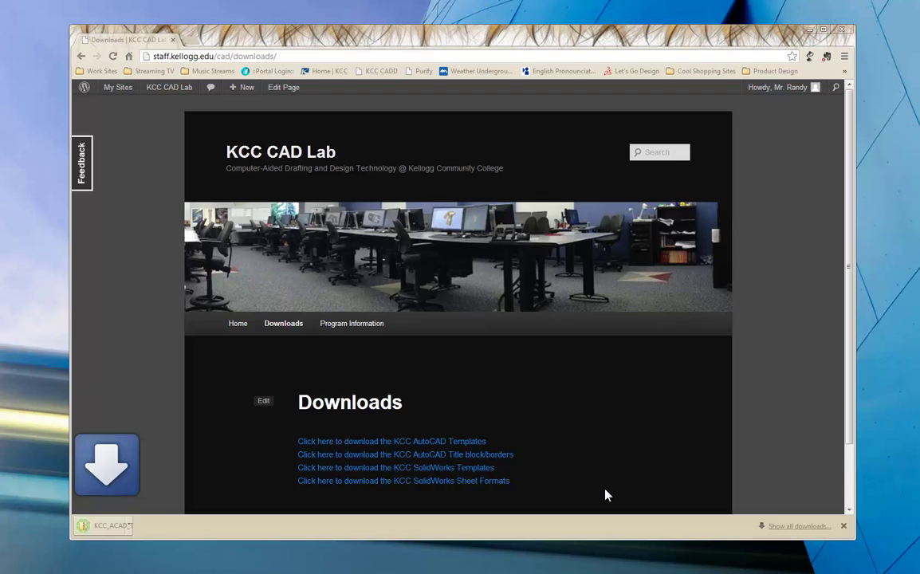
pyautogui.click(471, 455)
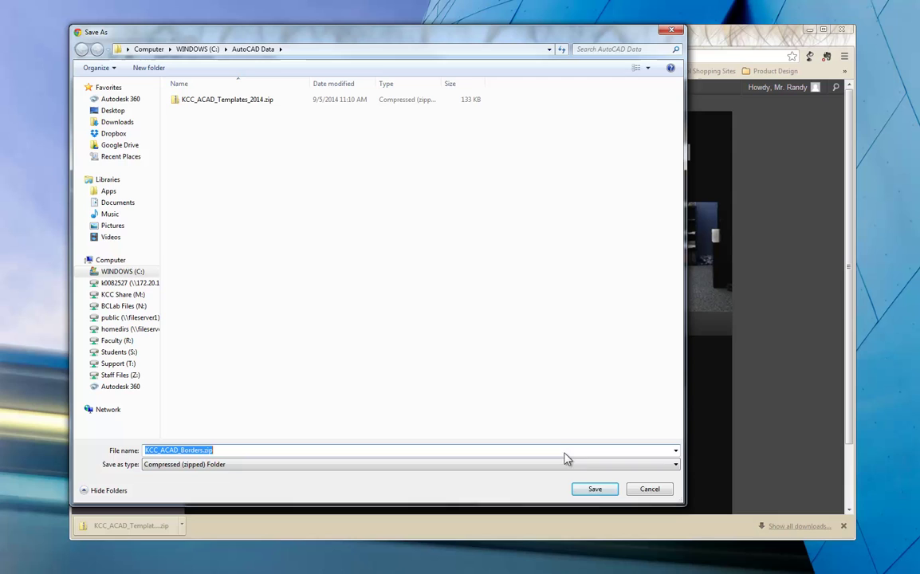
pyautogui.click(594, 490)
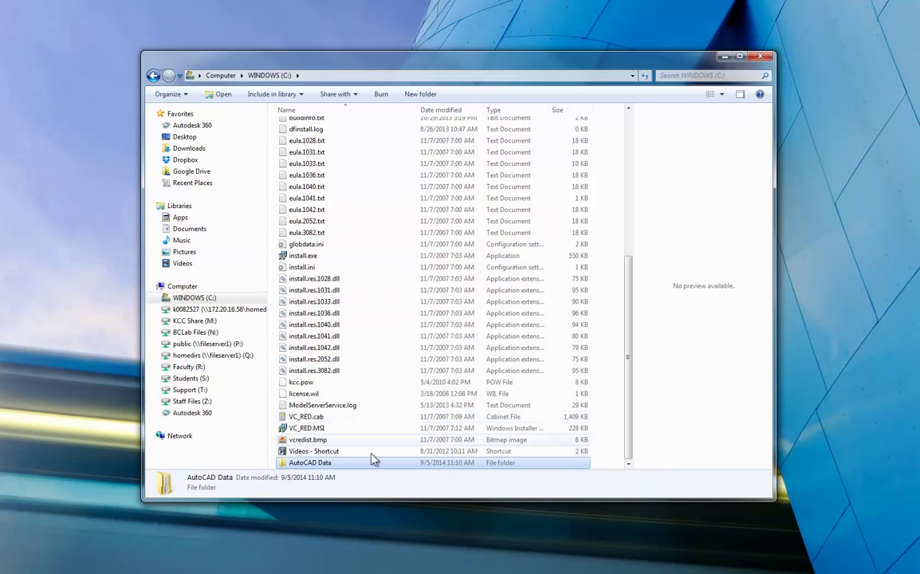
# Extract KCC_ACAD_Templates_2014.zip straight into C:\AutoCAD Data, dropping the subfolder from the destination
pyautogui.click(220, 565)
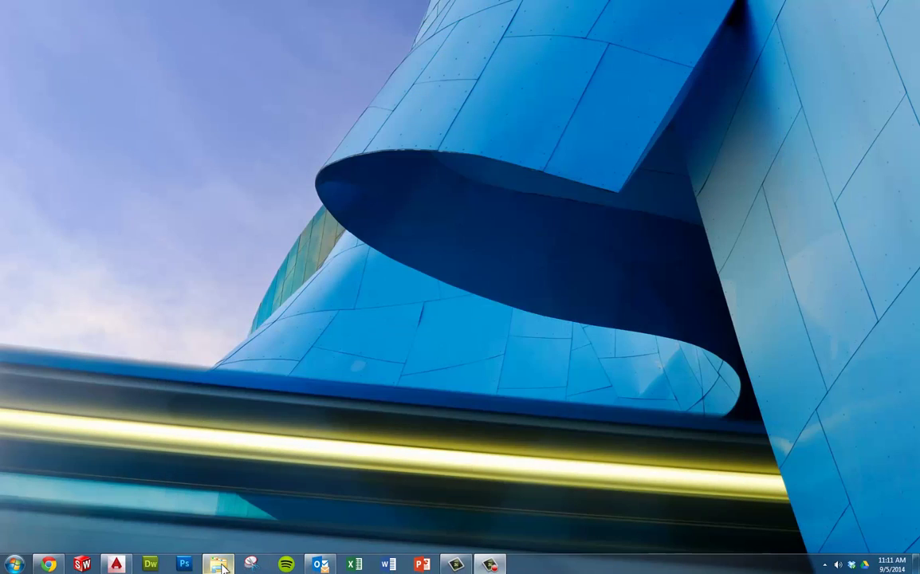
pyautogui.click(220, 564)
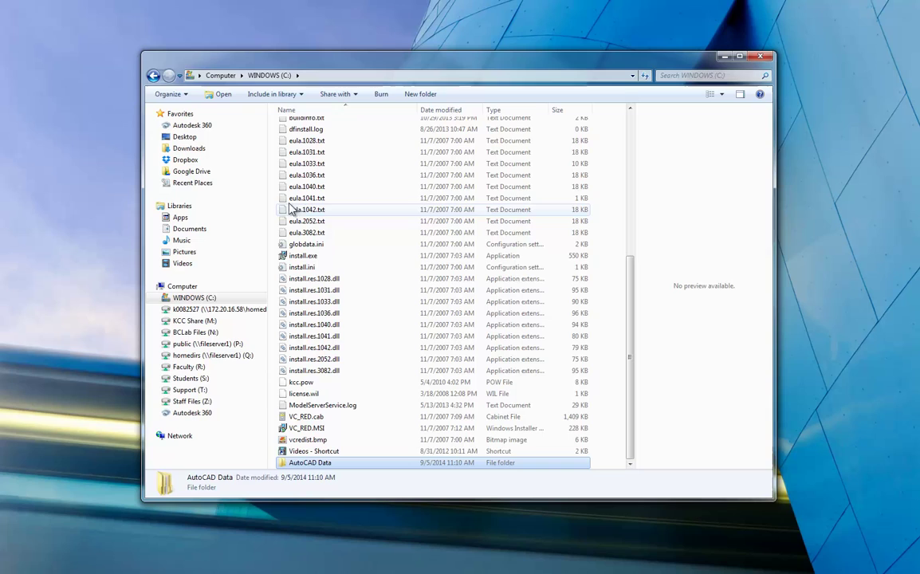
pyautogui.doubleClick(303, 463)
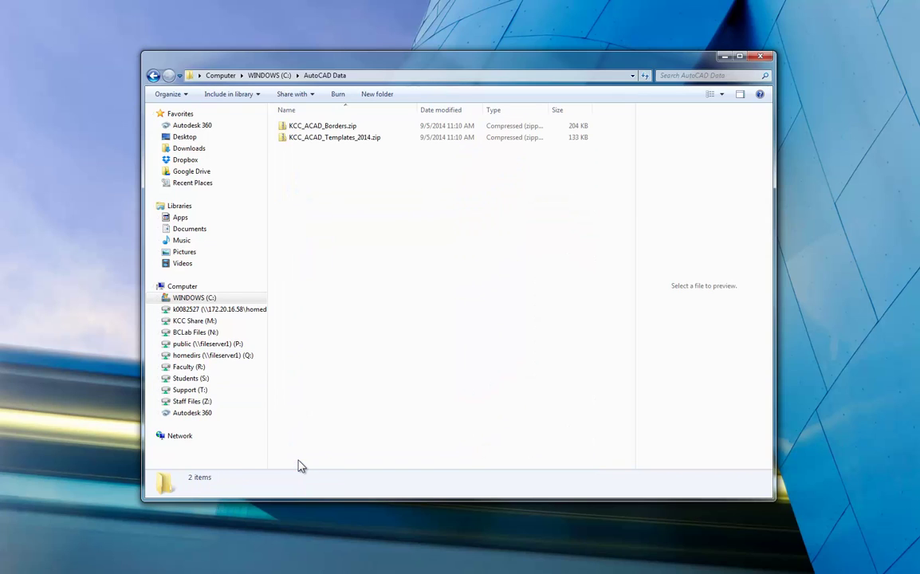
pyautogui.rightClick(335, 142)
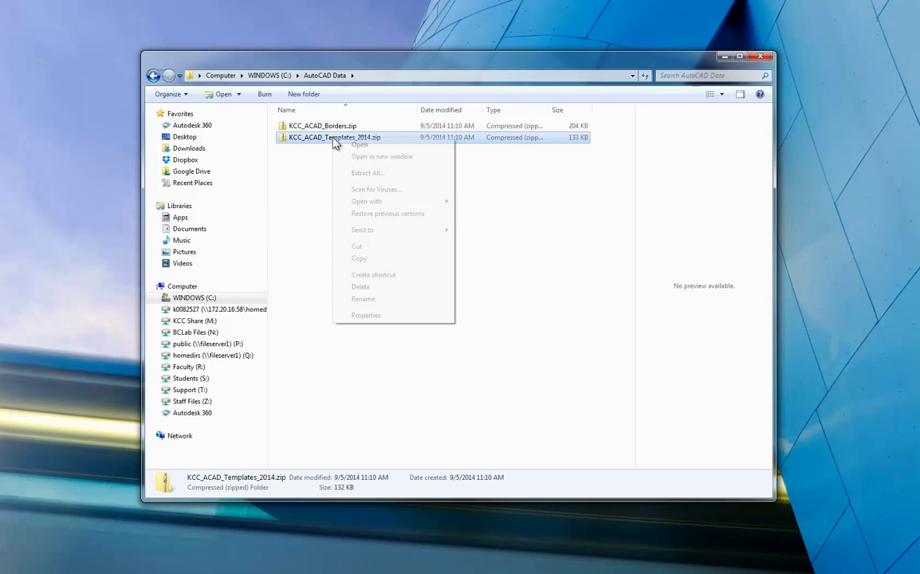
pyautogui.click(355, 173)
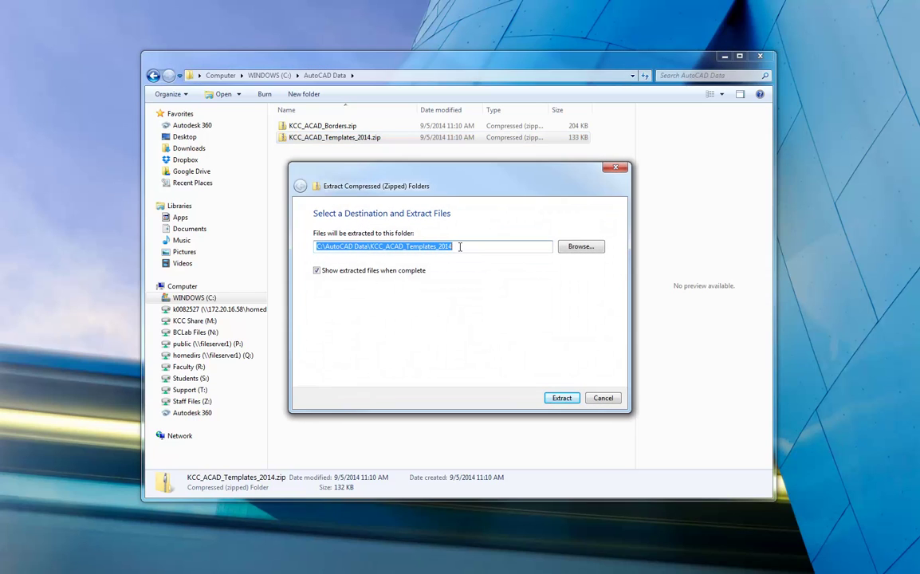
pyautogui.moveTo(460, 247); pyautogui.dragTo(369, 252)
pyautogui.press('Delete')
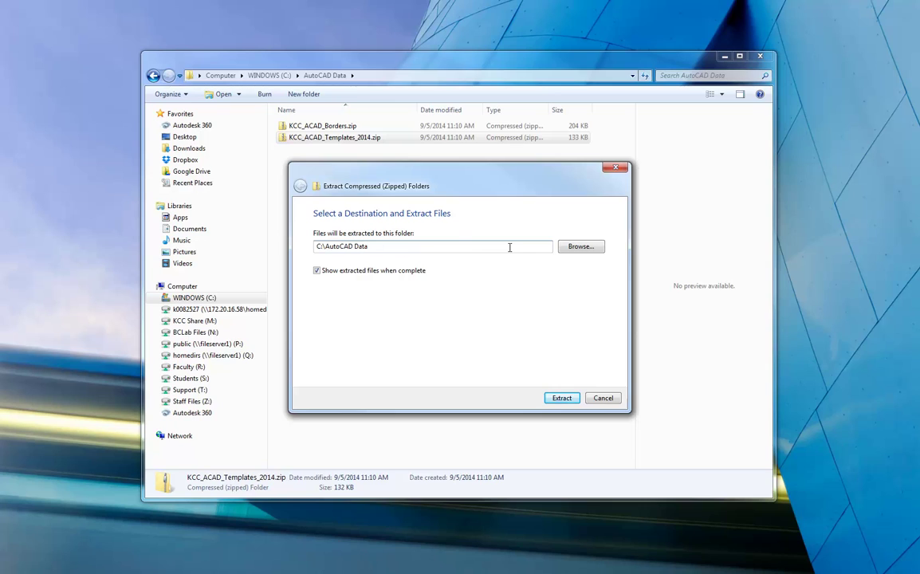
pyautogui.click(562, 400)
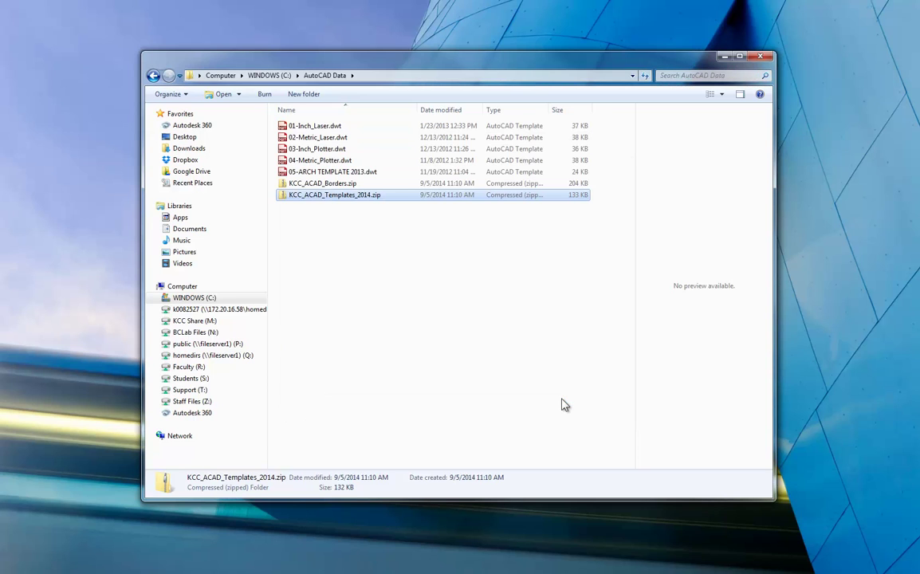
# Extract KCC_ACAD_Borders.zip directly into C:\AutoCAD Data, without a subfolder
pyautogui.click(326, 184)
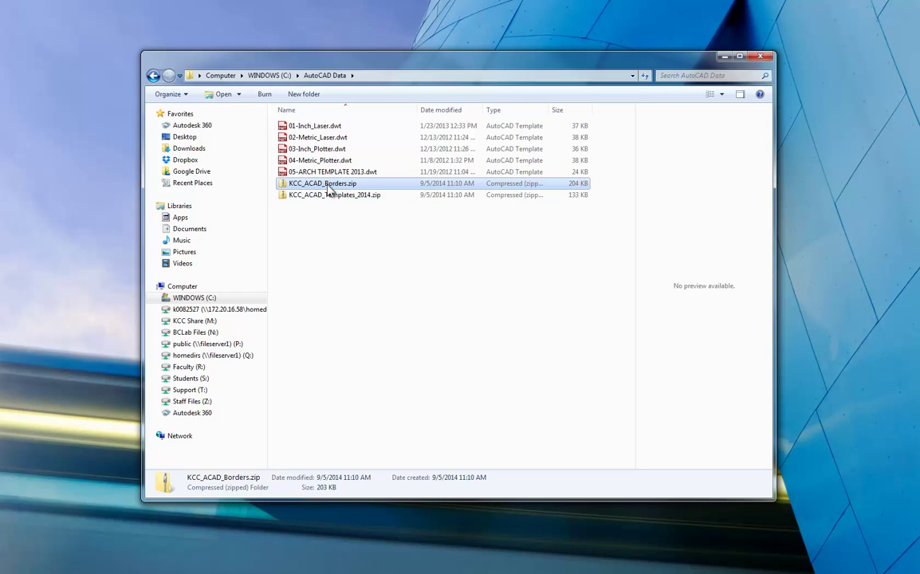
pyautogui.rightClick(328, 190)
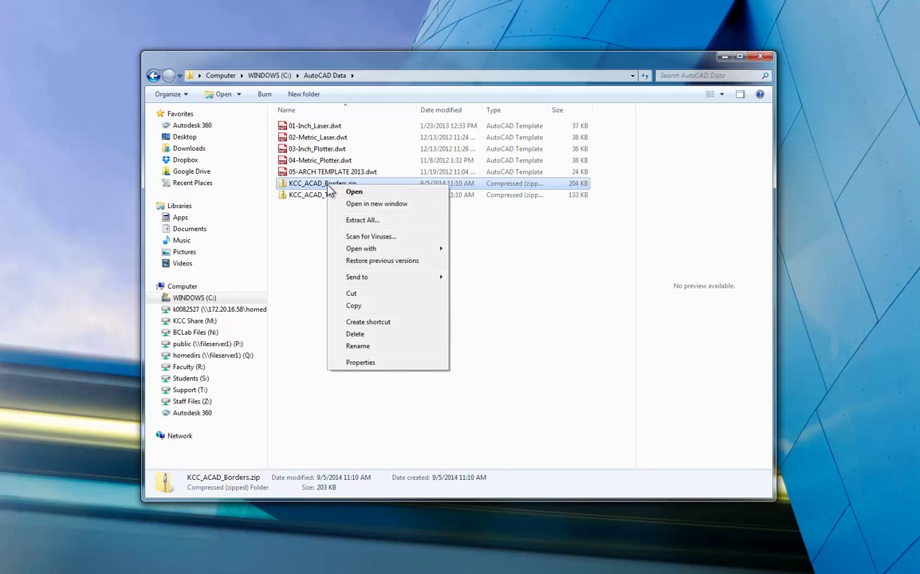
pyautogui.click(360, 220)
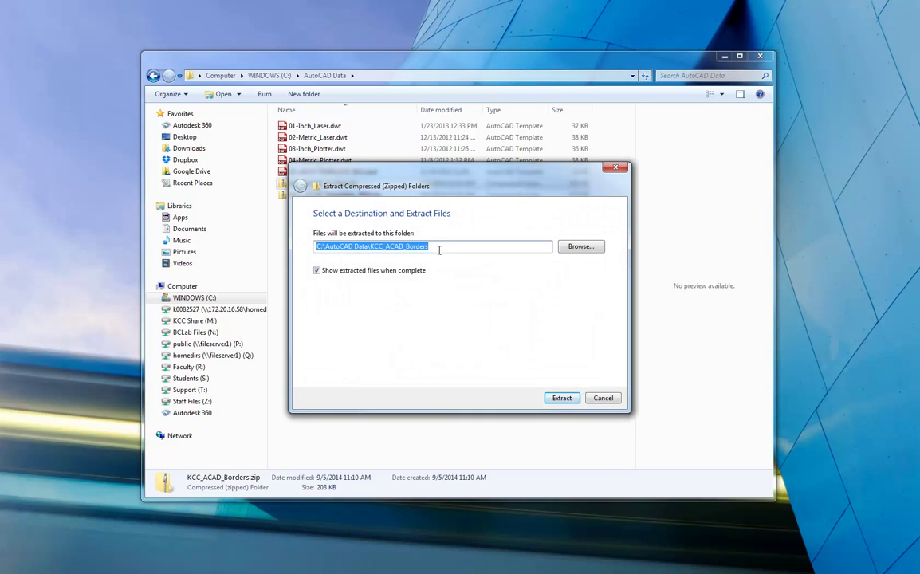
pyautogui.moveTo(434, 247); pyautogui.dragTo(367, 248)
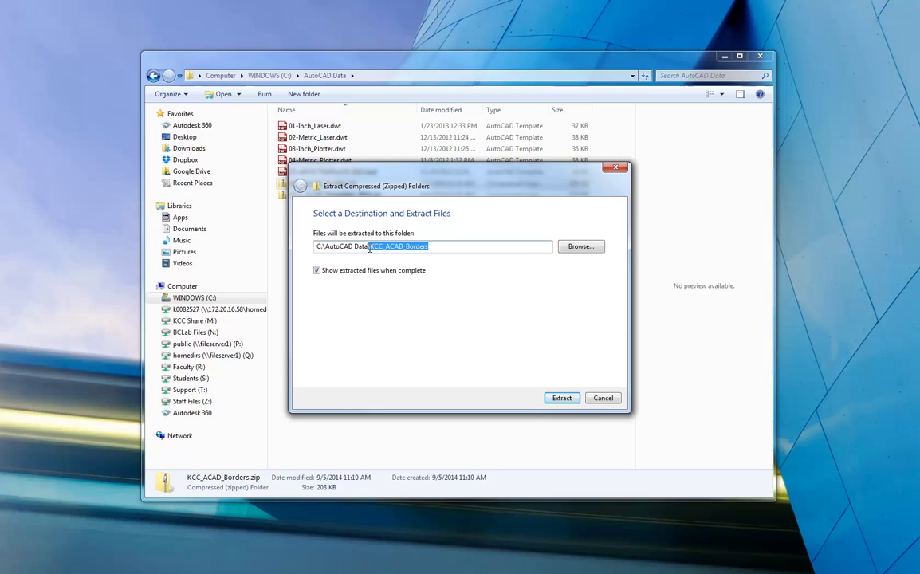
pyautogui.press('BackSpace')
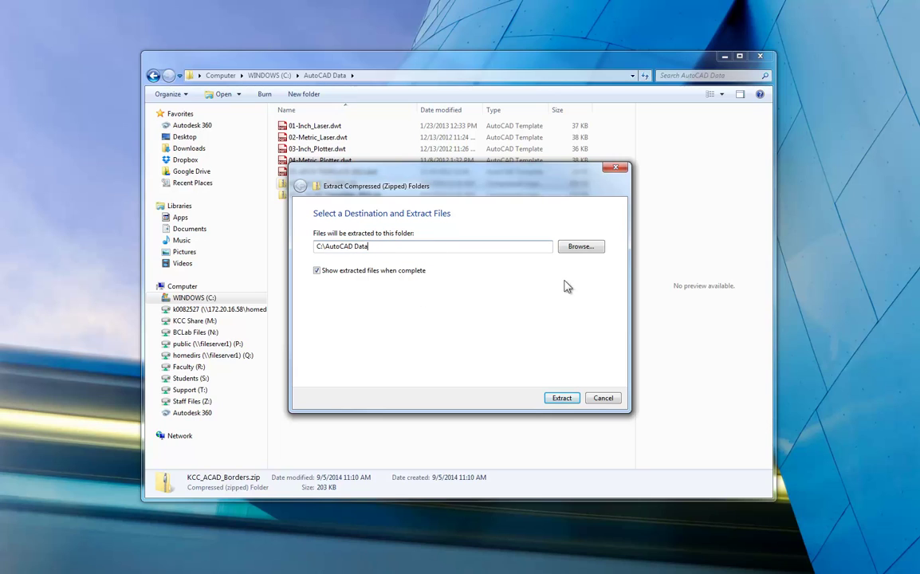
pyautogui.click(562, 398)
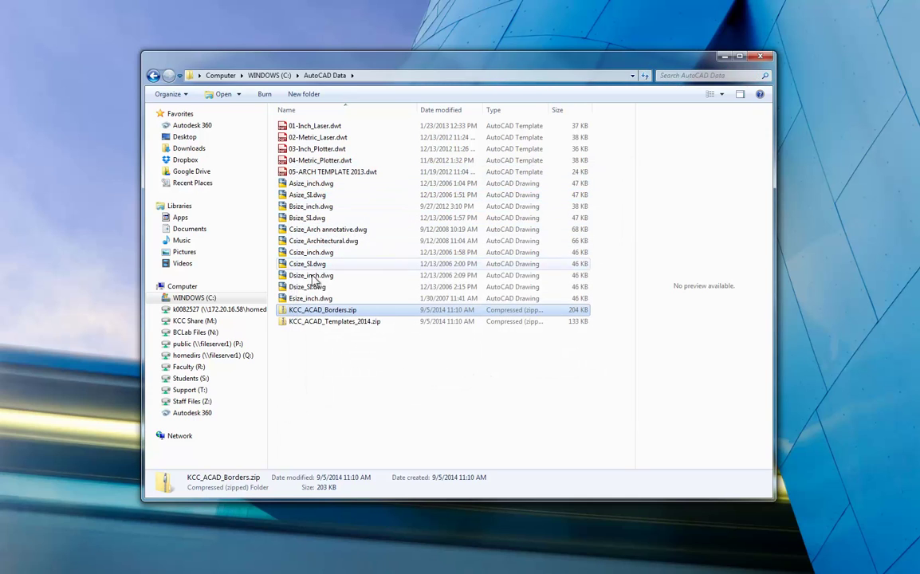
# Delete both KCC zip archives from AutoCAD Data
pyautogui.click(322, 360)
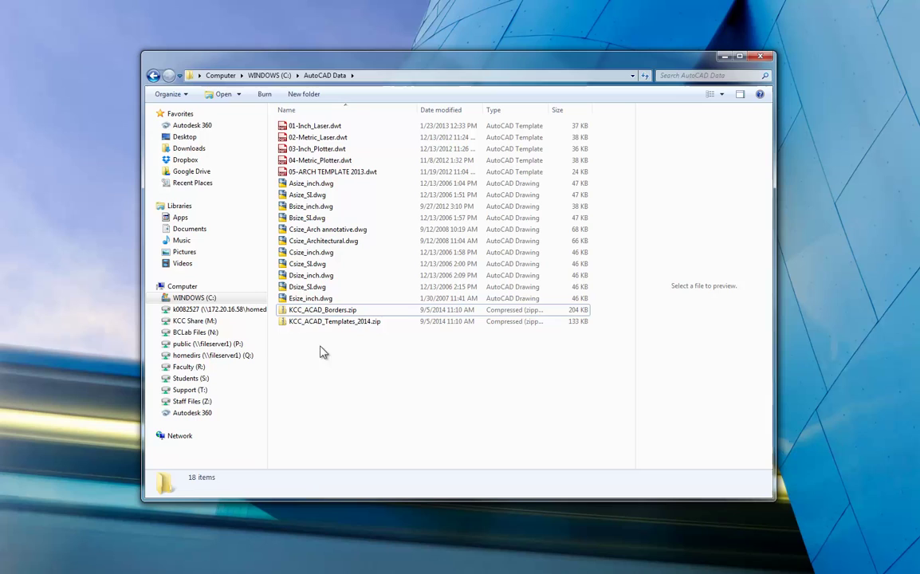
pyautogui.click(317, 316)
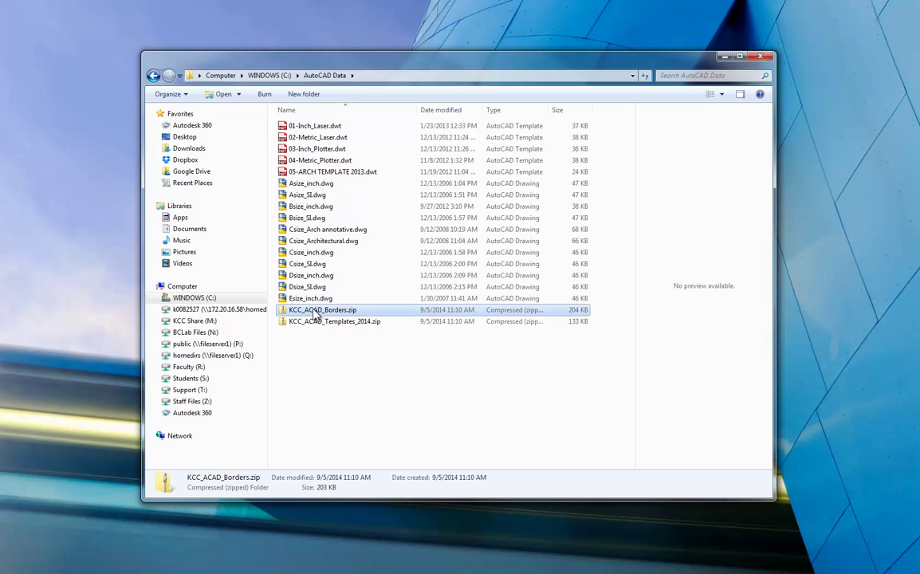
pyautogui.keyDown('shift'); pyautogui.click(315, 323); pyautogui.keyUp('shift')
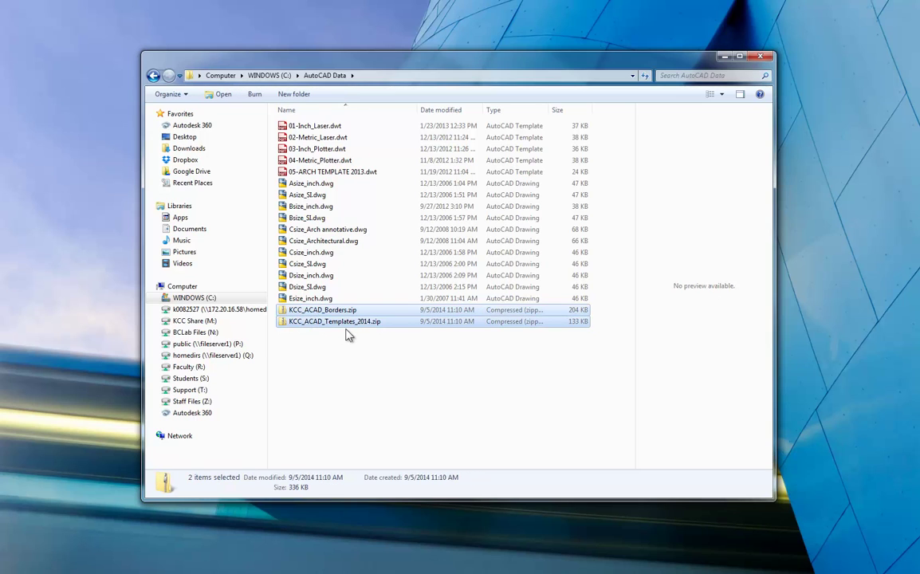
pyautogui.press('Delete')
pyautogui.click(503, 304)
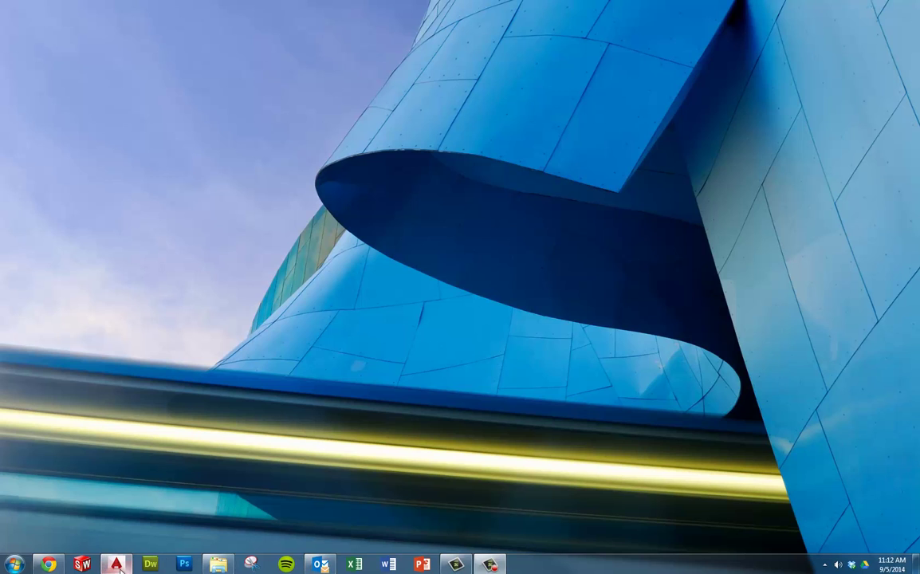
# Restore the AutoCAD 2015 window showing the empty Drawing1.dwg
pyautogui.click(116, 564)
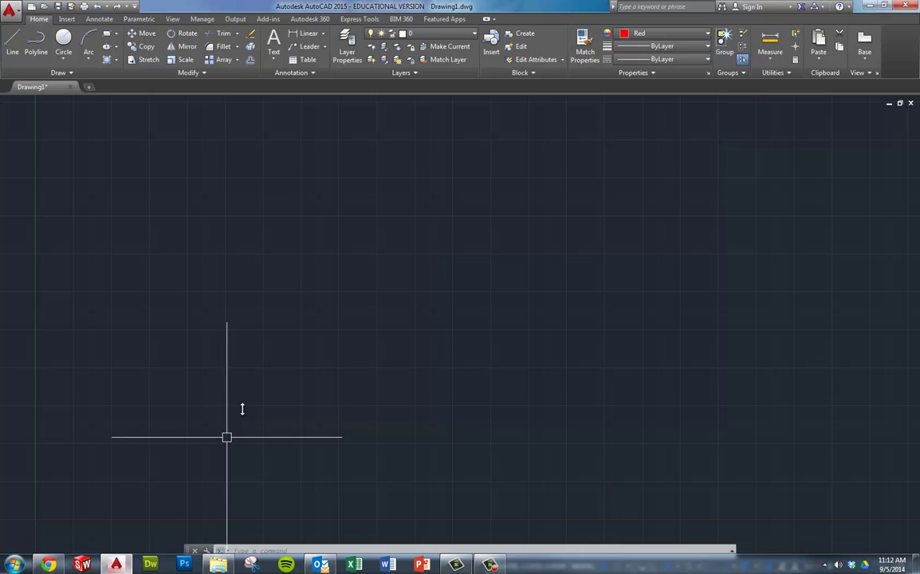
# Open Options from the drawing-area shortcut menu and expand Automatic Save File Location on the Files tab
pyautogui.rightClick(367, 238)
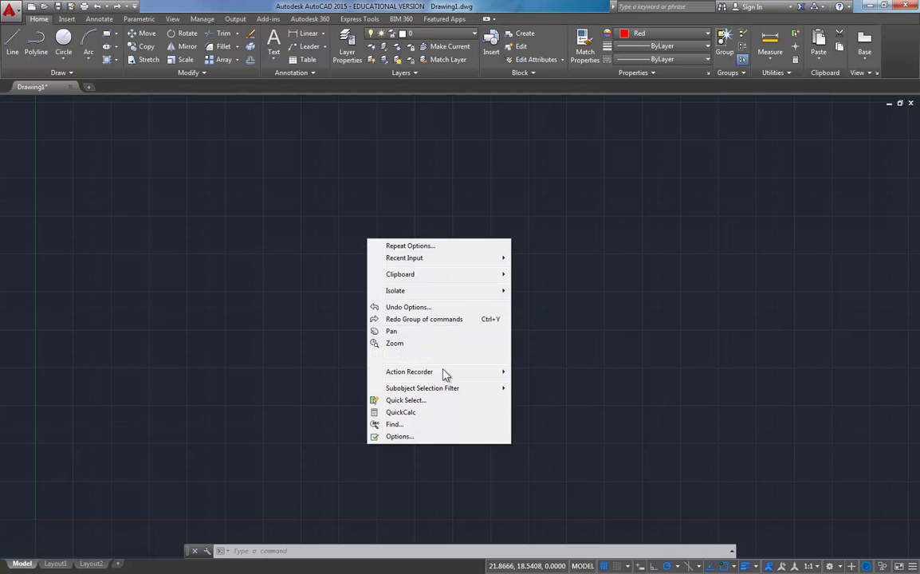
pyautogui.click(398, 437)
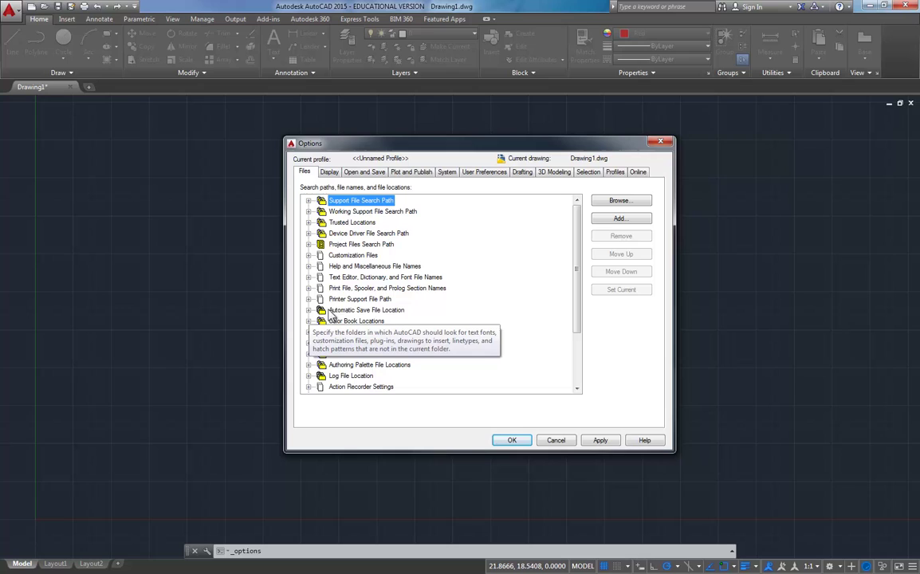
pyautogui.doubleClick(333, 310)
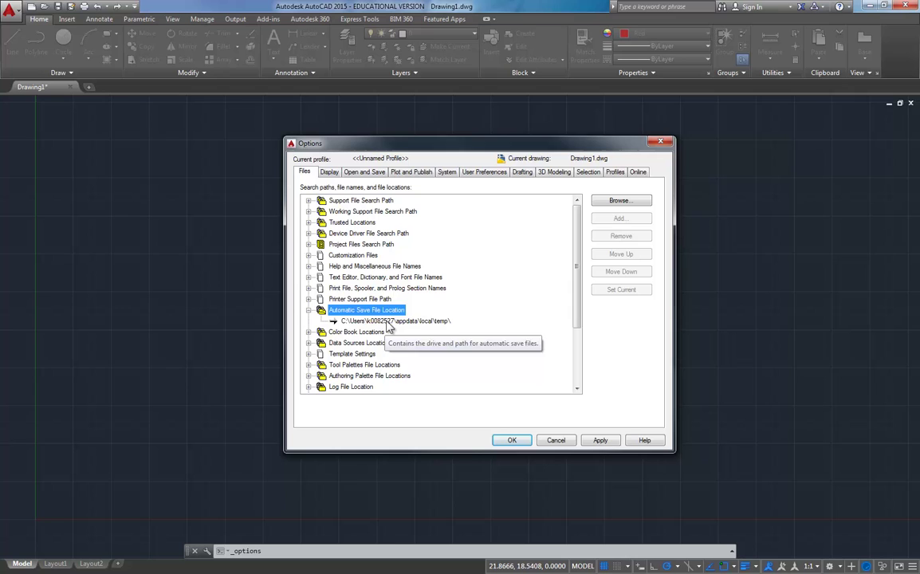
# Browse the Automatic Save File Location path to C:\AutoCAD Data
pyautogui.click(389, 322)
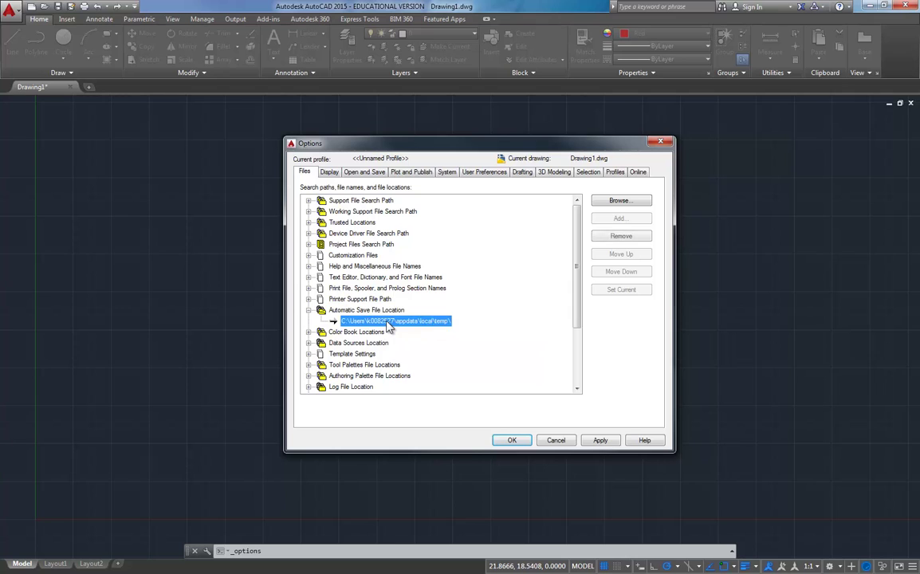
pyautogui.click(619, 201)
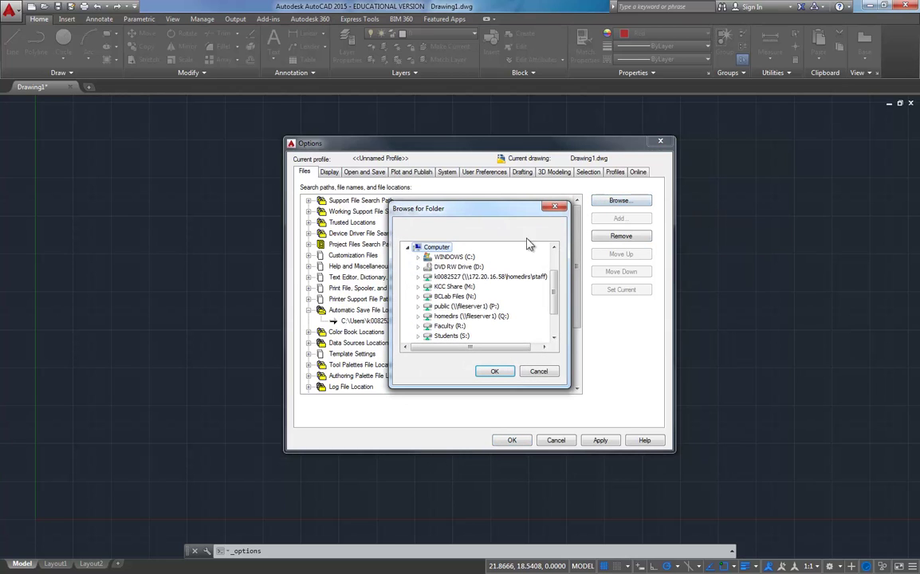
pyautogui.click(446, 256)
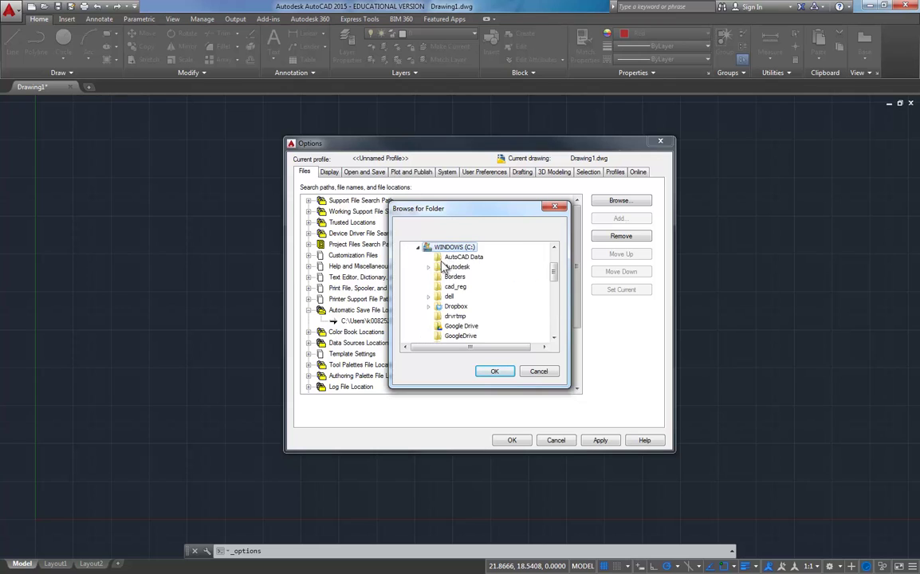
pyautogui.click(462, 257)
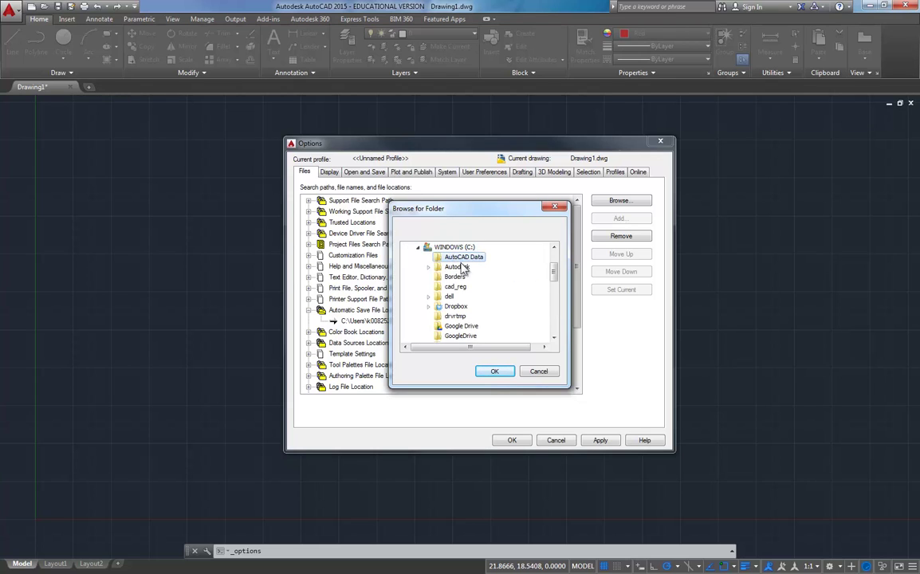
pyautogui.click(493, 371)
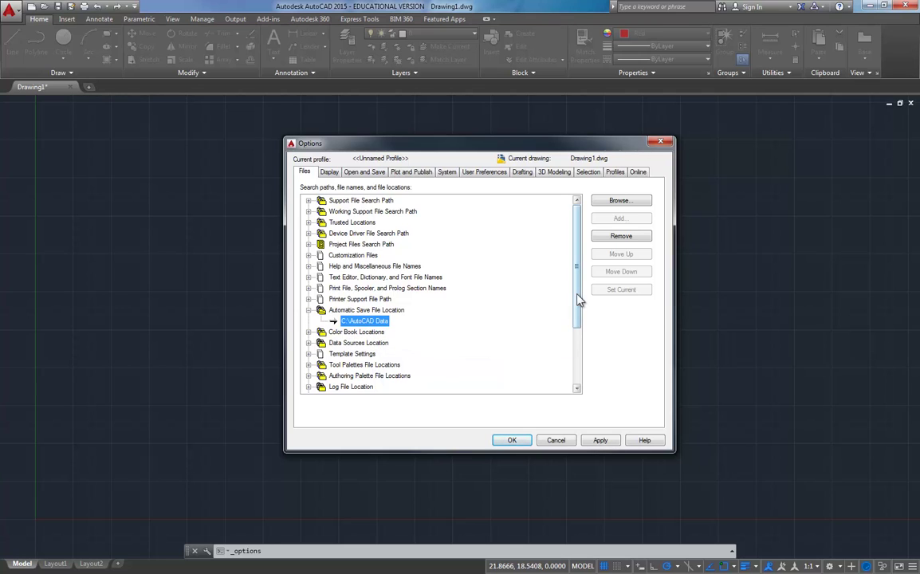
pyautogui.scroll(-1, 579, 307)
pyautogui.scroll(-1, 579, 309)
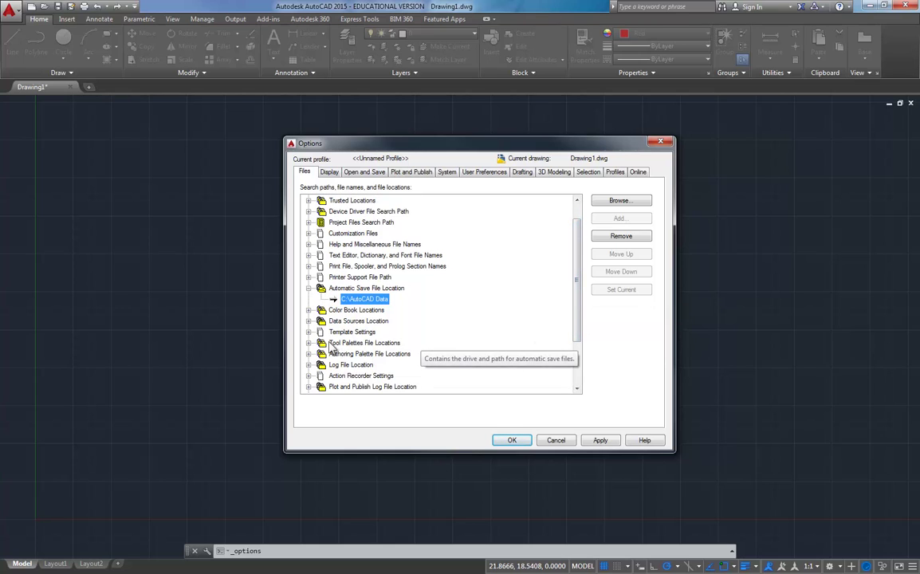
# Under Template Settings, browse Drawing Template File Location to C:\AutoCAD Data
pyautogui.click(310, 331)
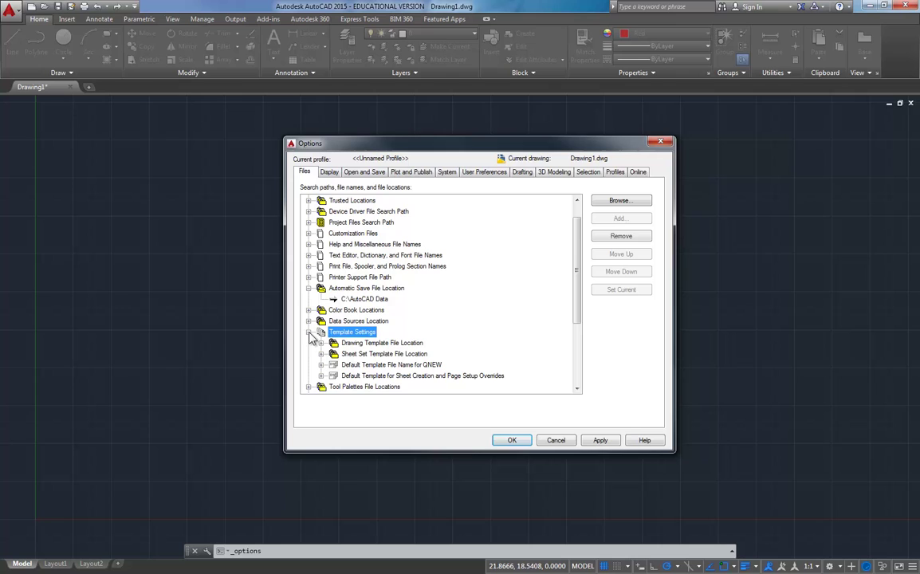
pyautogui.scroll(-3, 577, 326)
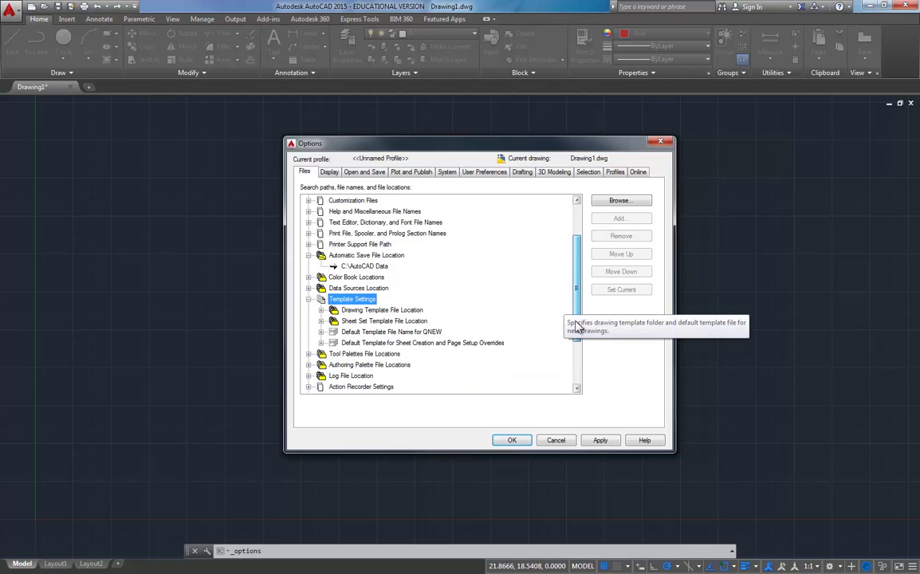
pyautogui.scroll(-3, 577, 327)
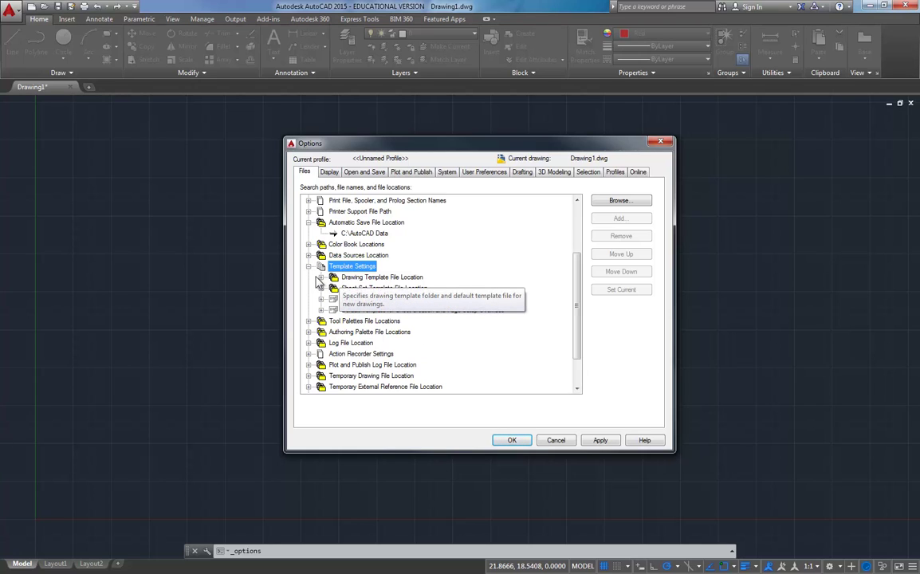
pyautogui.click(321, 279)
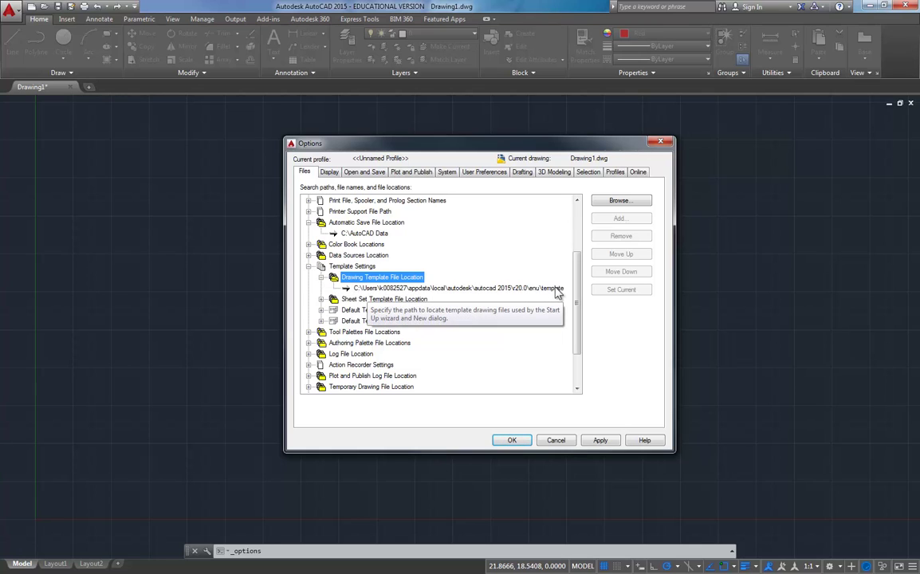
pyautogui.click(467, 288)
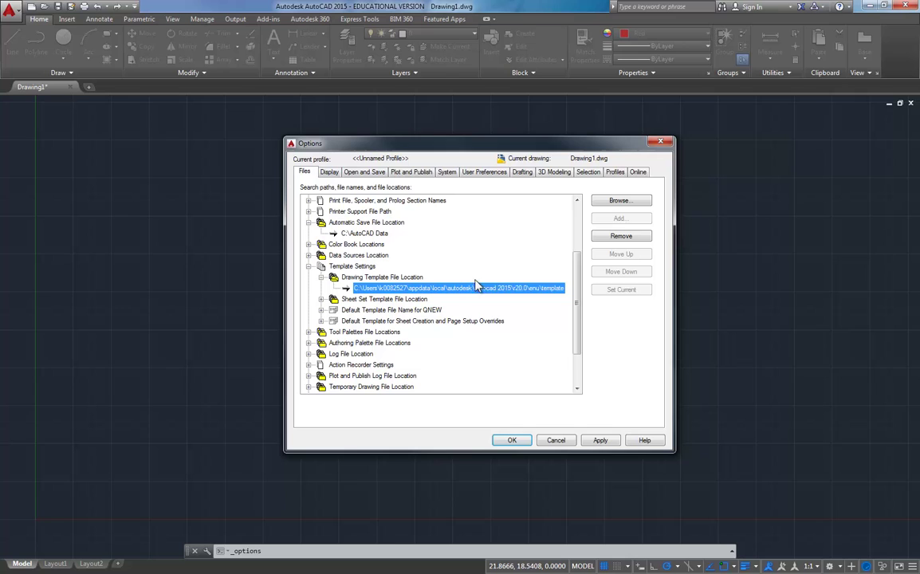
pyautogui.click(610, 203)
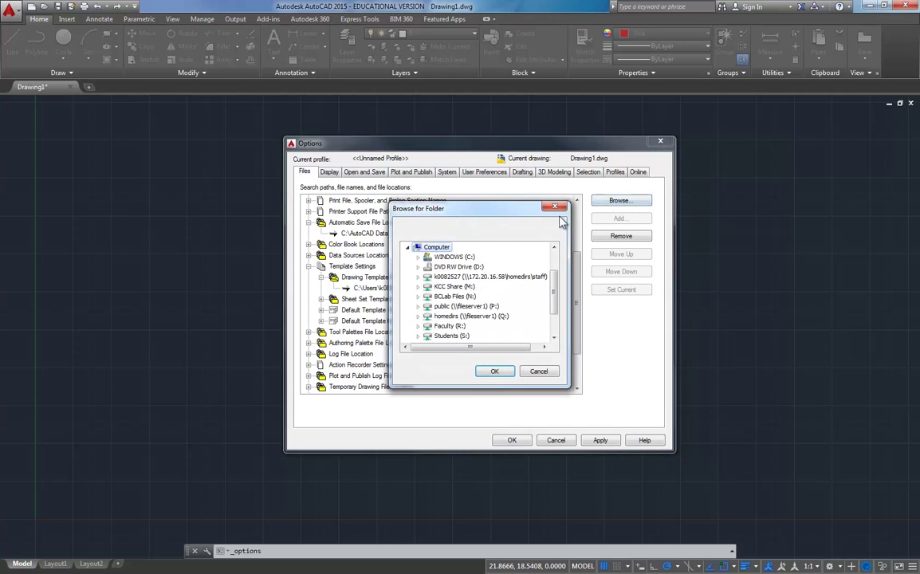
pyautogui.doubleClick(454, 258)
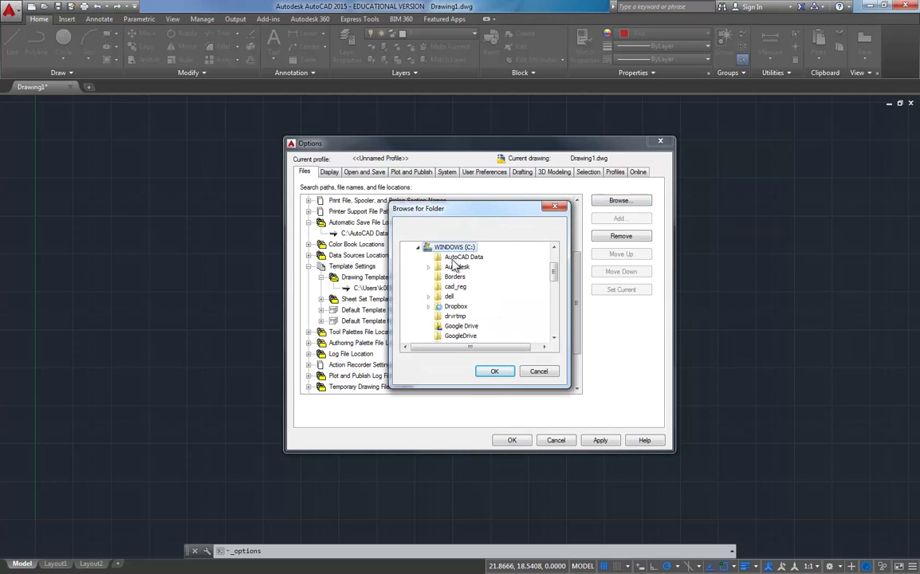
pyautogui.click(463, 257)
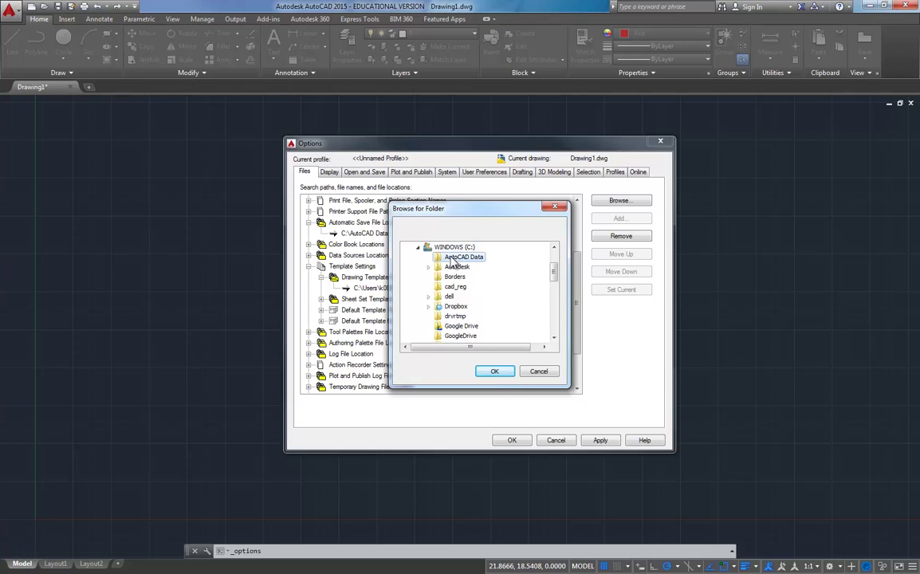
pyautogui.click(493, 373)
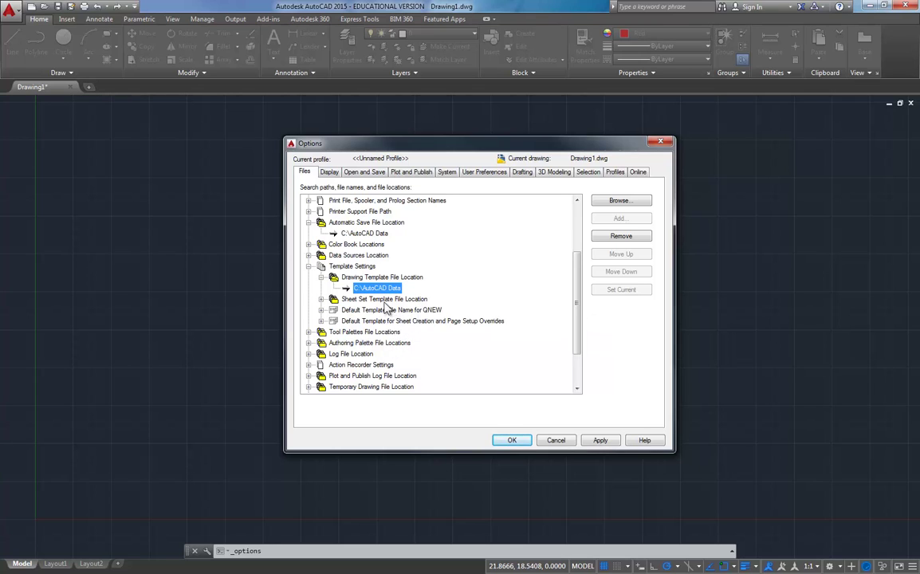
# Expand Default Template File Name for QNEW and confirm it reads None
pyautogui.click(321, 310)
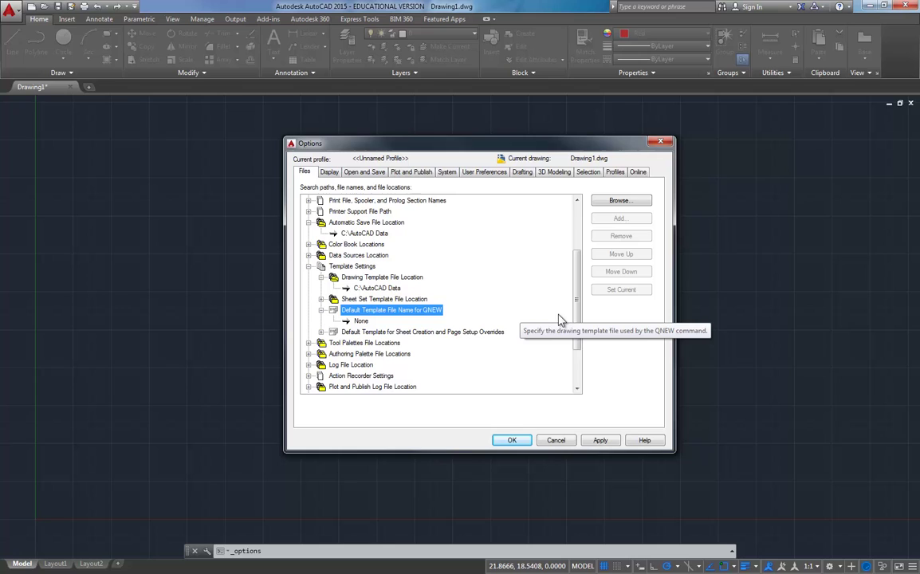
pyautogui.scroll(-2, 577, 299)
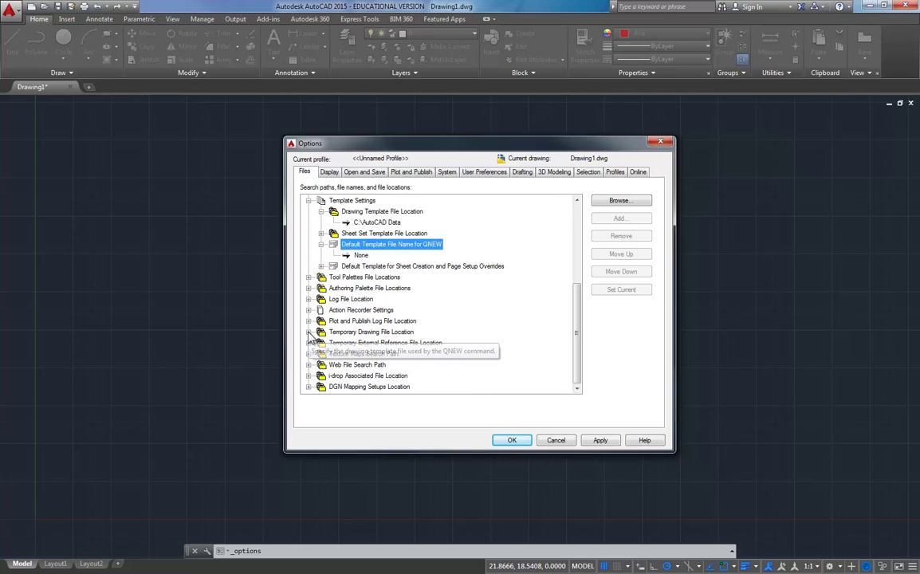
# Change the Temporary Drawing File Location to C:\AutoCAD Data, then apply and close Options
pyautogui.doubleClick(388, 332)
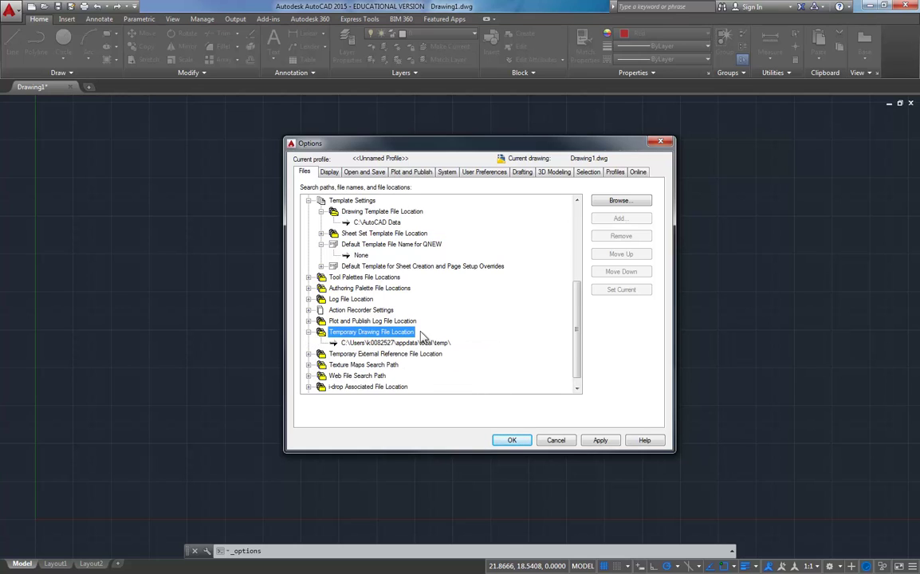
pyautogui.click(367, 343)
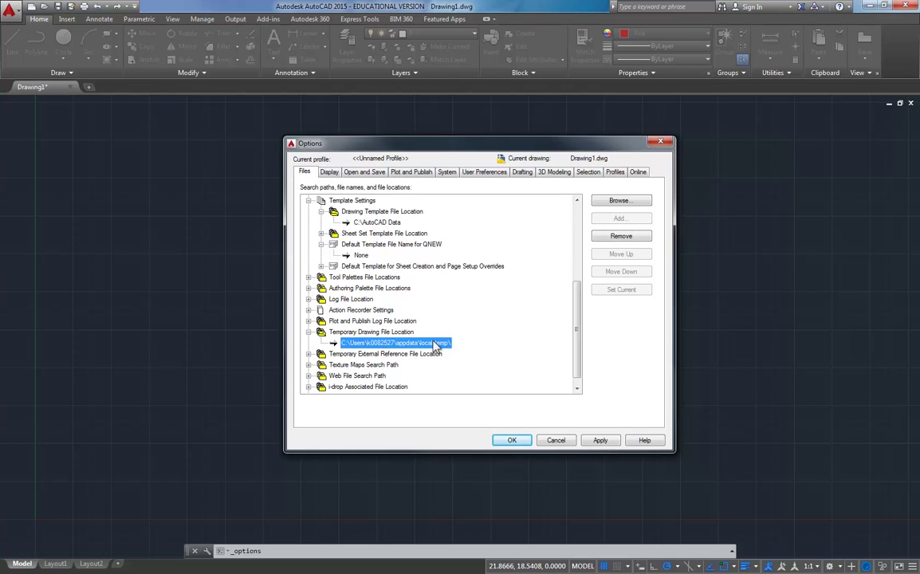
pyautogui.click(600, 201)
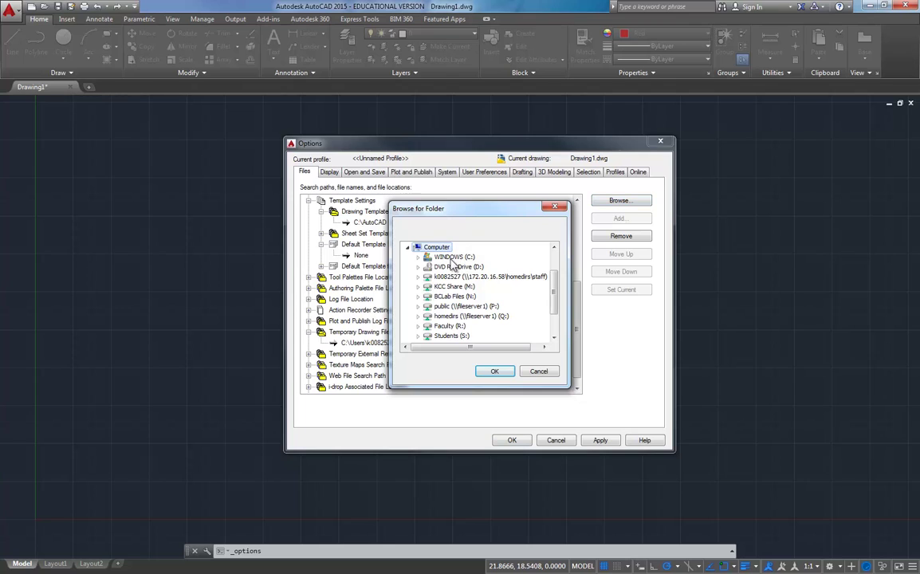
pyautogui.doubleClick(450, 257)
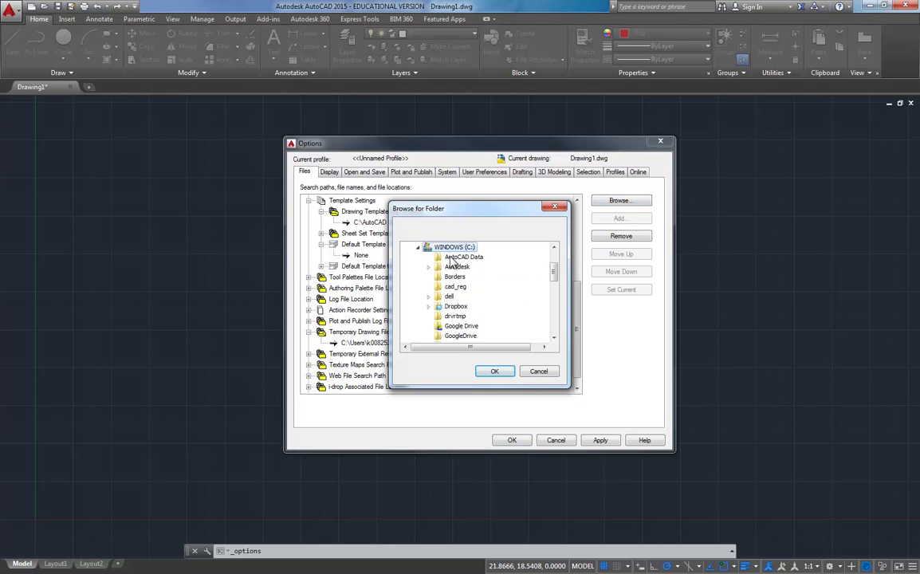
pyautogui.click(458, 258)
pyautogui.click(483, 372)
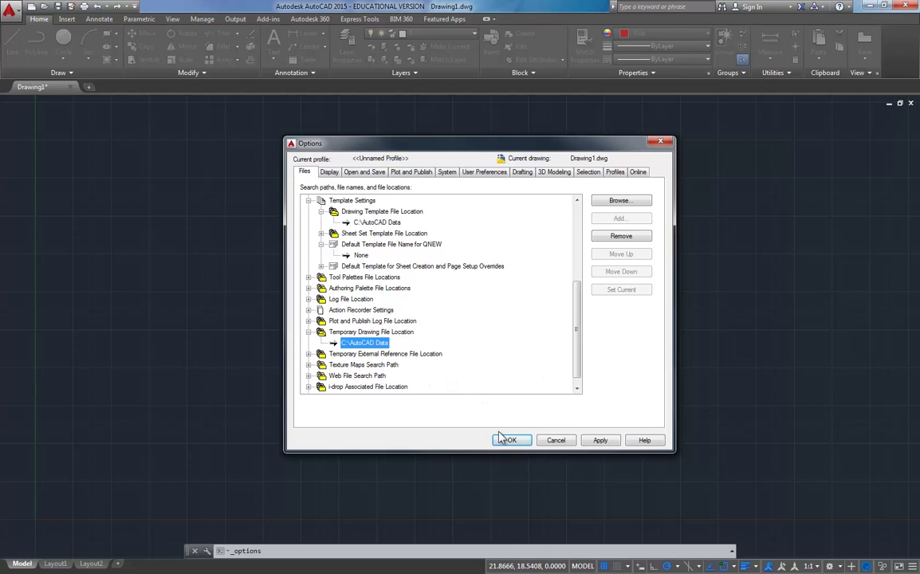
pyautogui.click(600, 440)
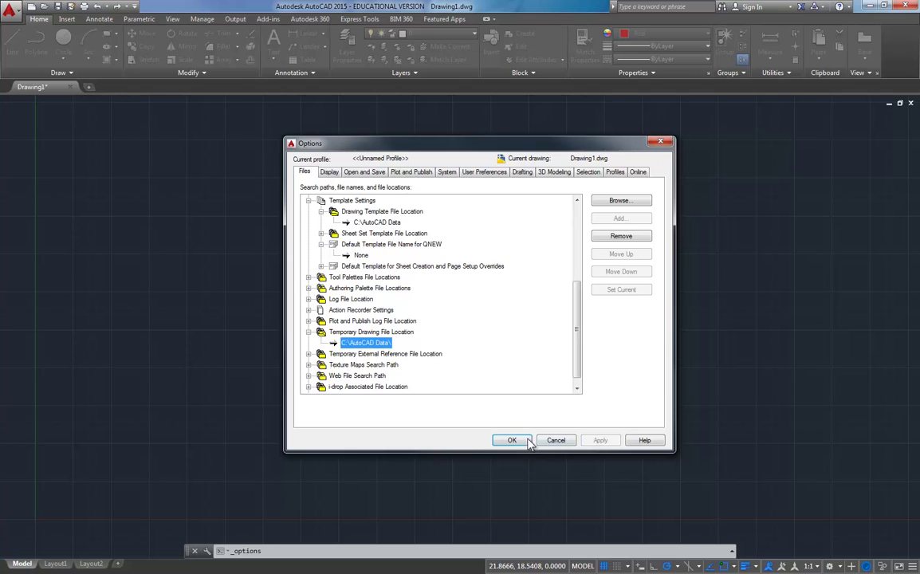
pyautogui.click(526, 441)
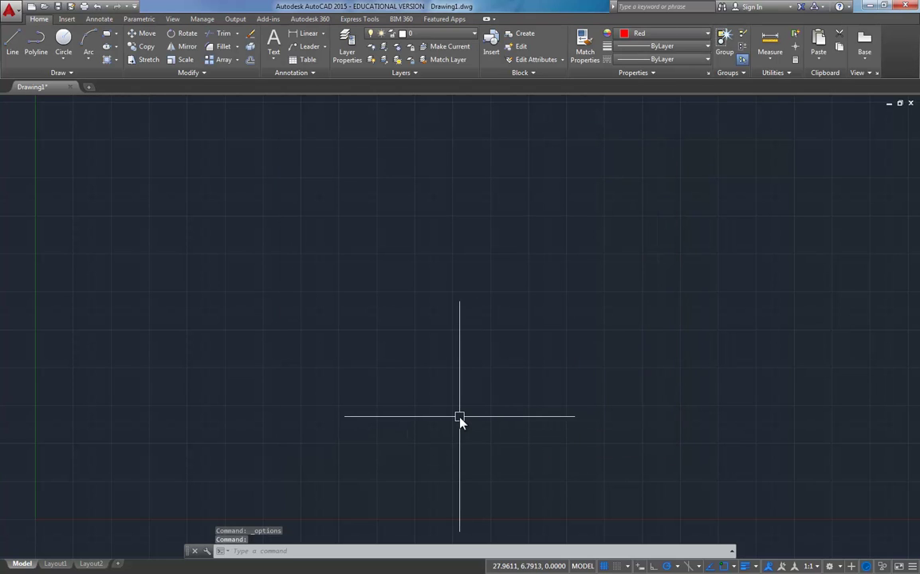
# Open a New Tab start page and list its templates, including the numbered laser and plotter ones
pyautogui.click(88, 88)
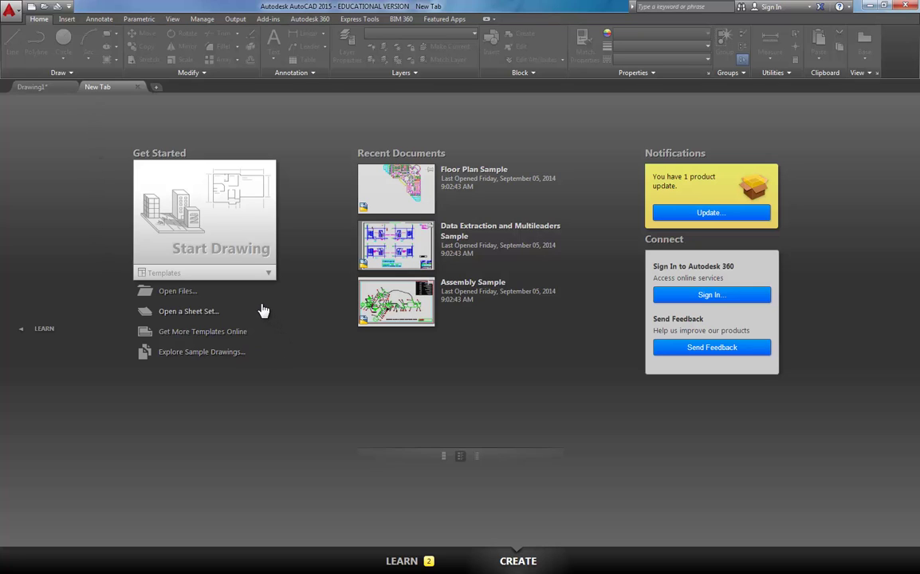
pyautogui.click(257, 275)
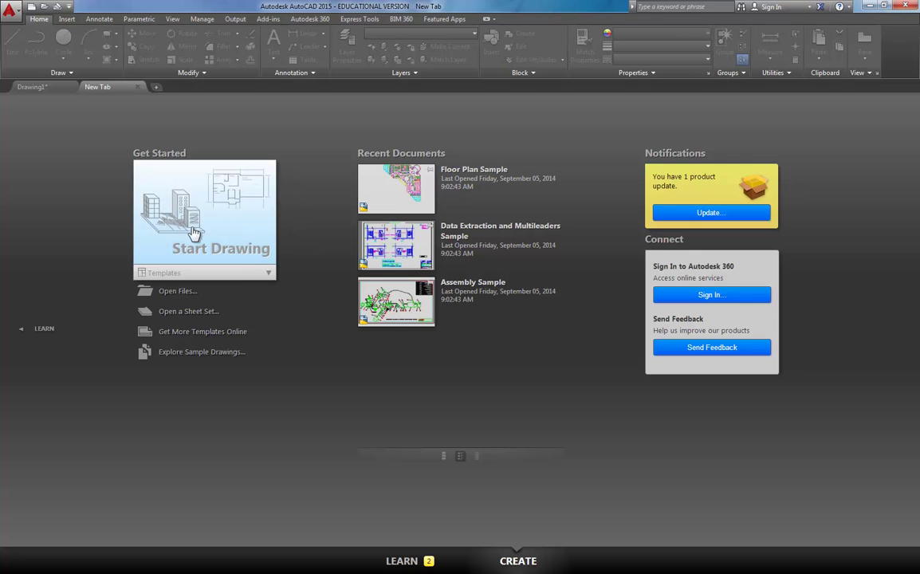
# Start a new drawing from the 02-Metric_Laser.dwt template
pyautogui.click(268, 275)
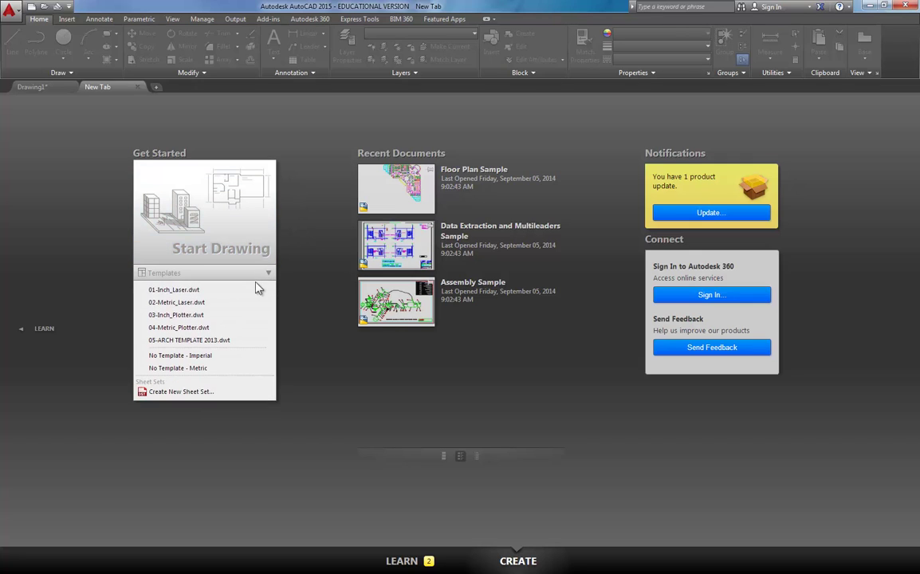
pyautogui.click(208, 304)
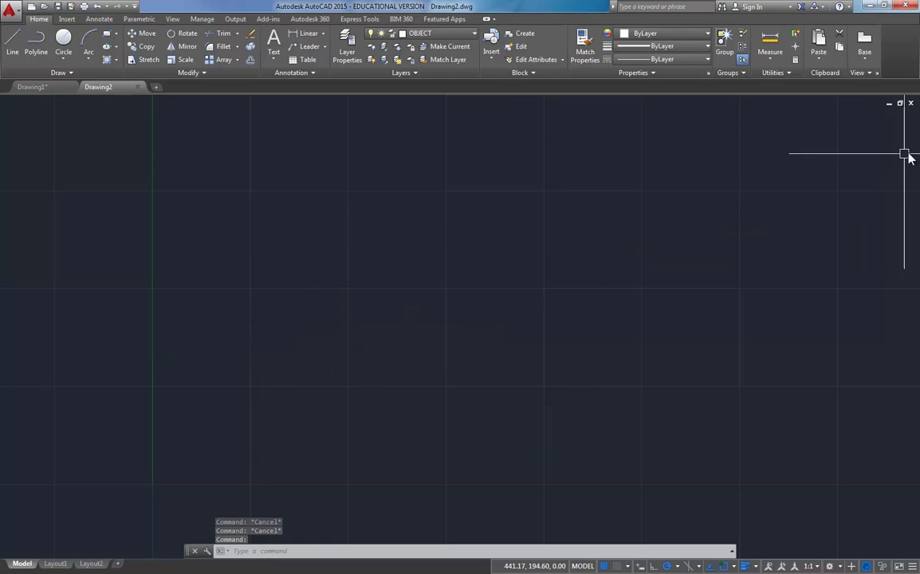
pyautogui.scroll(1, 837, 147)
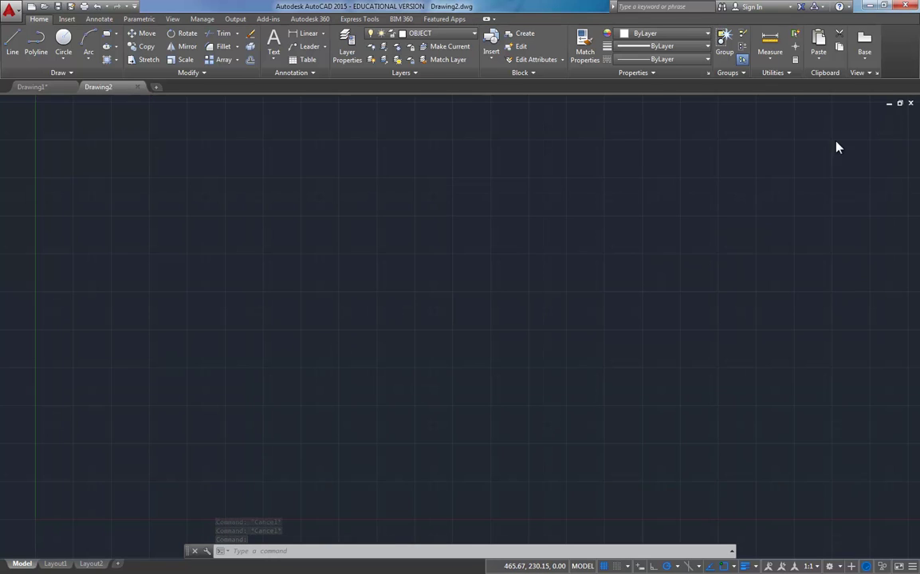
# Close Drawing2 and Drawing1 without saving, leaving only the start page
pyautogui.hotkey('ctrl', 'F4')
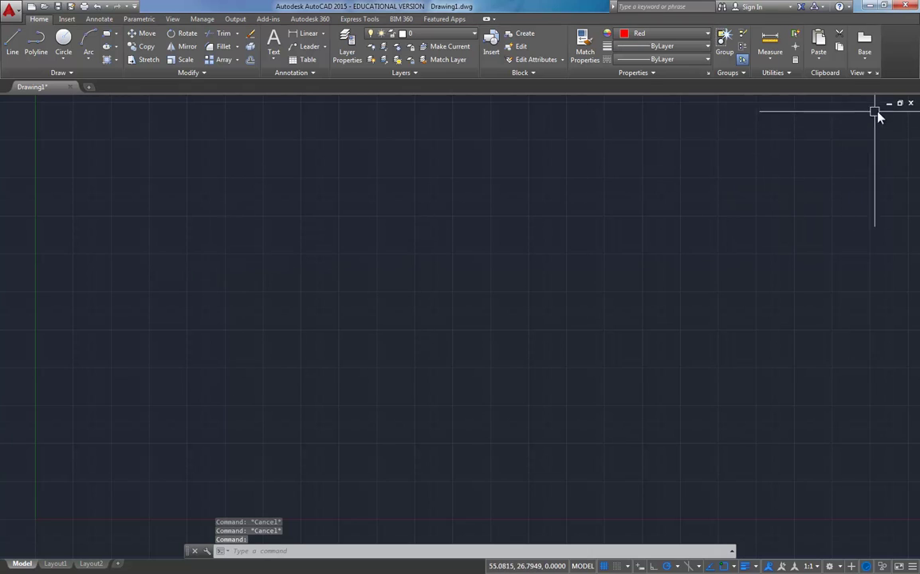
pyautogui.click(911, 104)
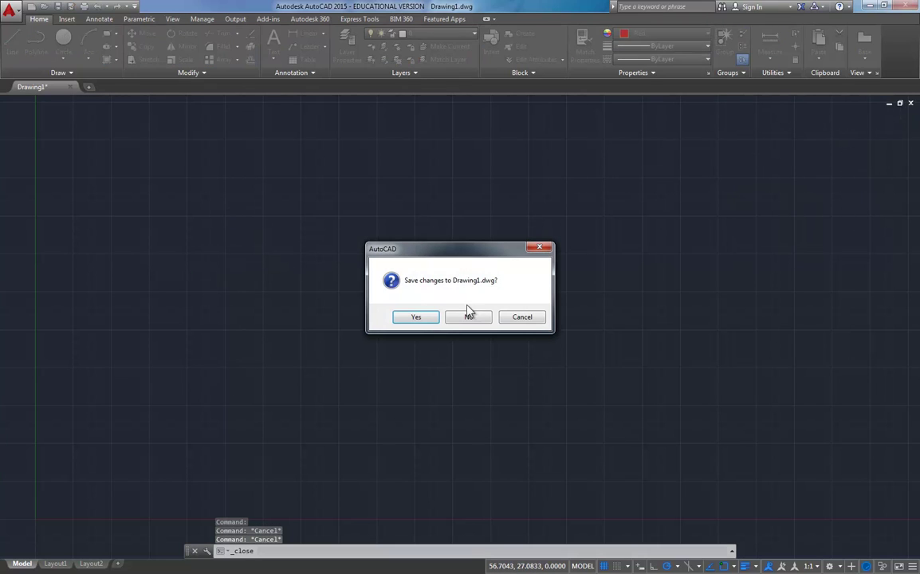
pyautogui.click(471, 316)
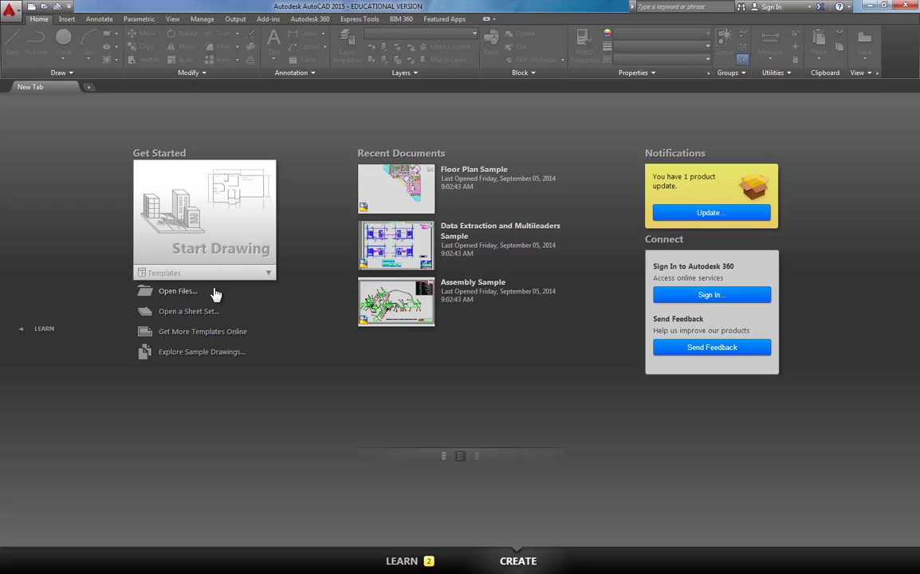
pyautogui.click(212, 274)
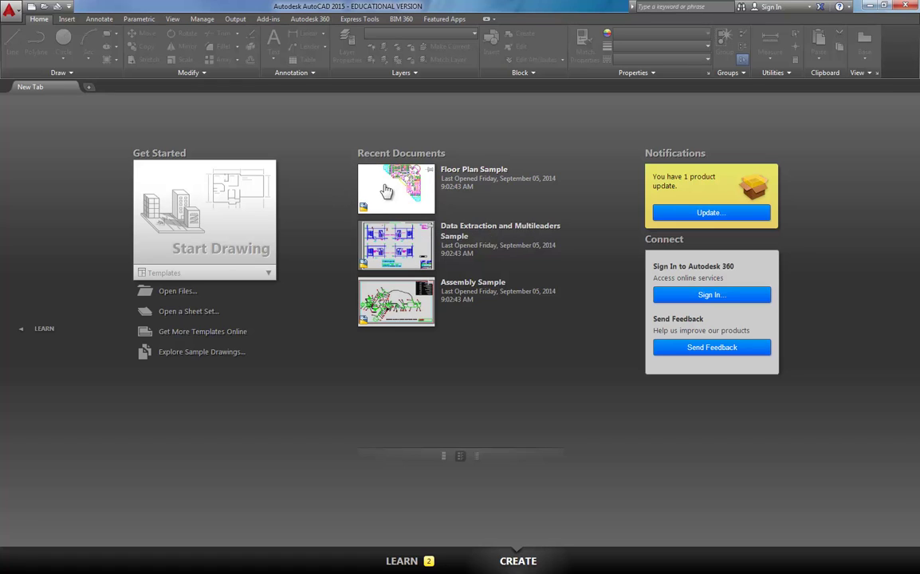
pyautogui.click(259, 275)
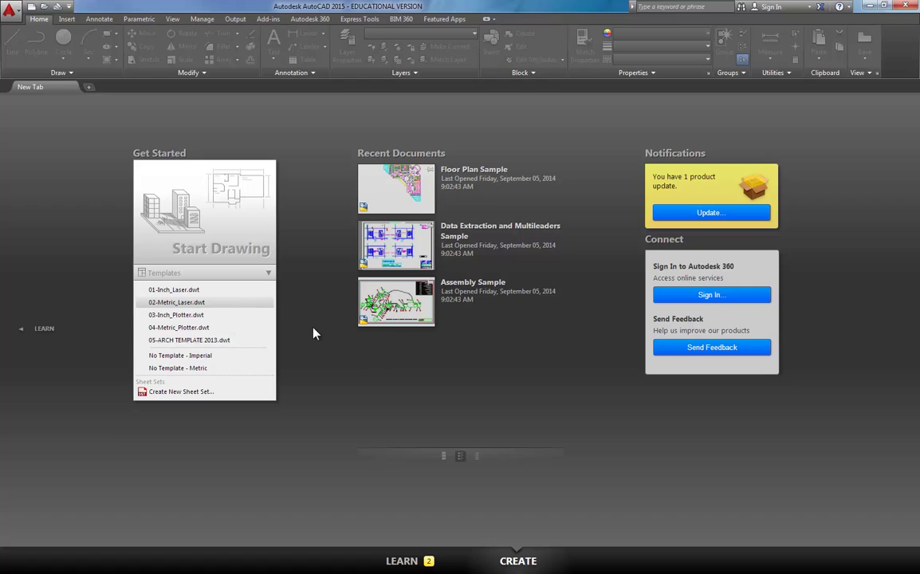